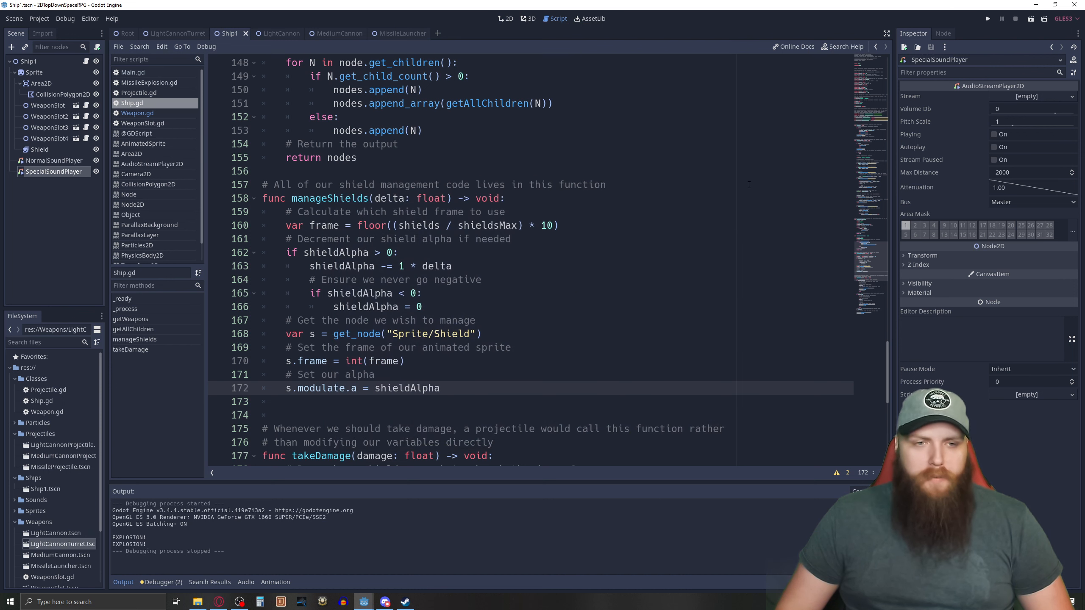
Review the ship script, highlighting the episode note about exporting PackedScene variables and looking over the exported variables.
scroll(589, 160, down, 3)
scroll(589, 160, up, 20)
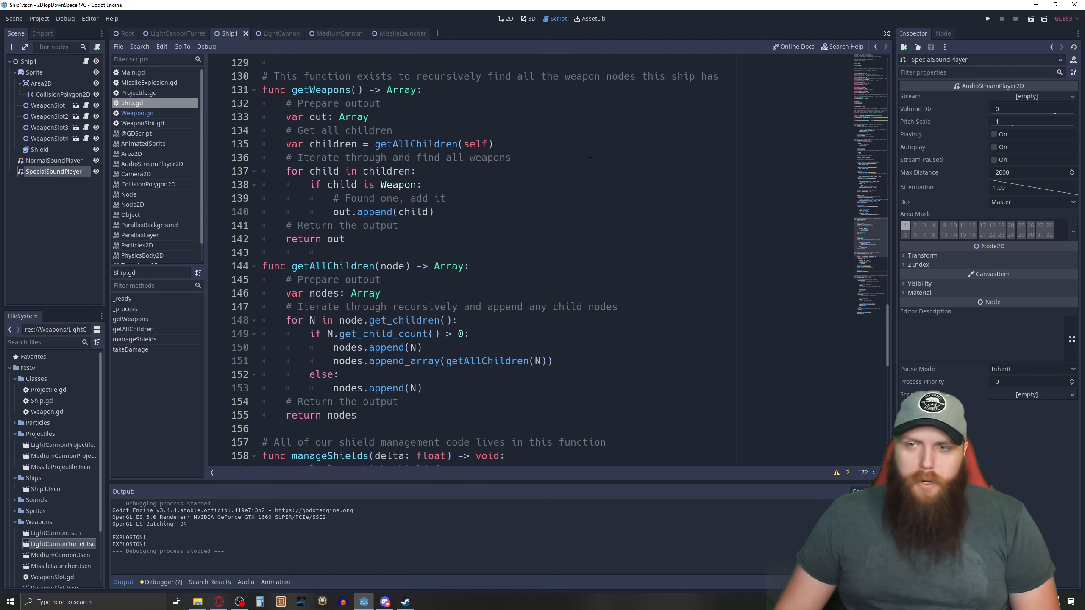
scroll(574, 184, up, 5)
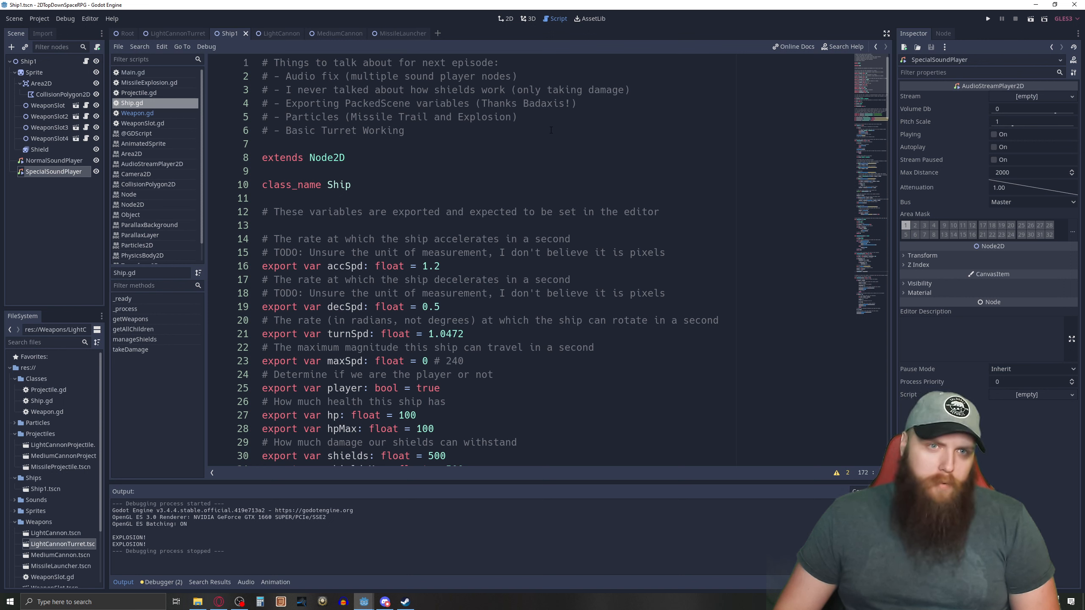
drag(590, 104, 297, 104)
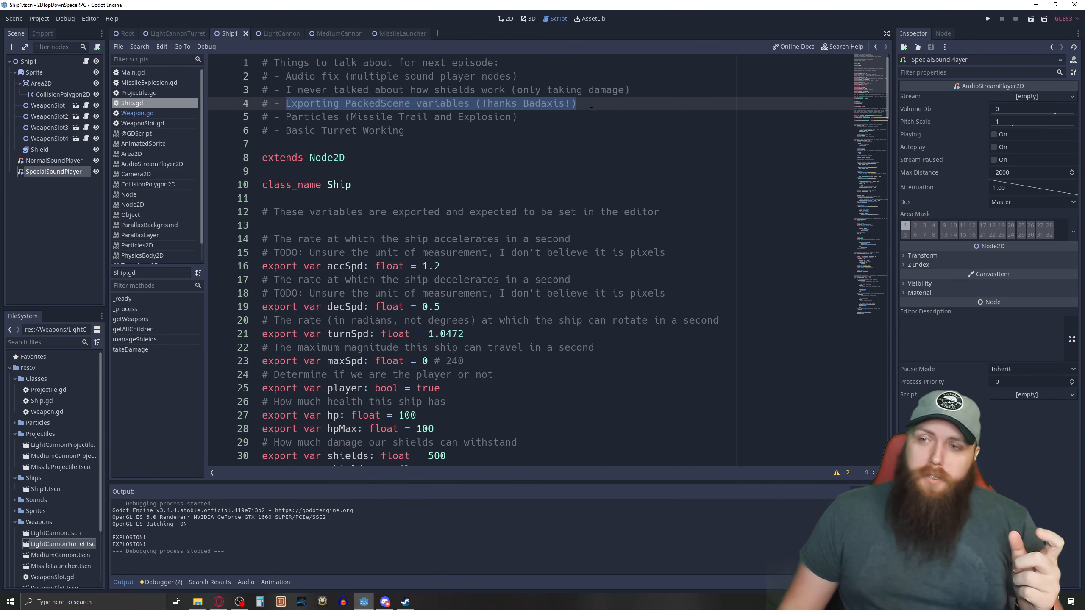
scroll(591, 110, down, 7)
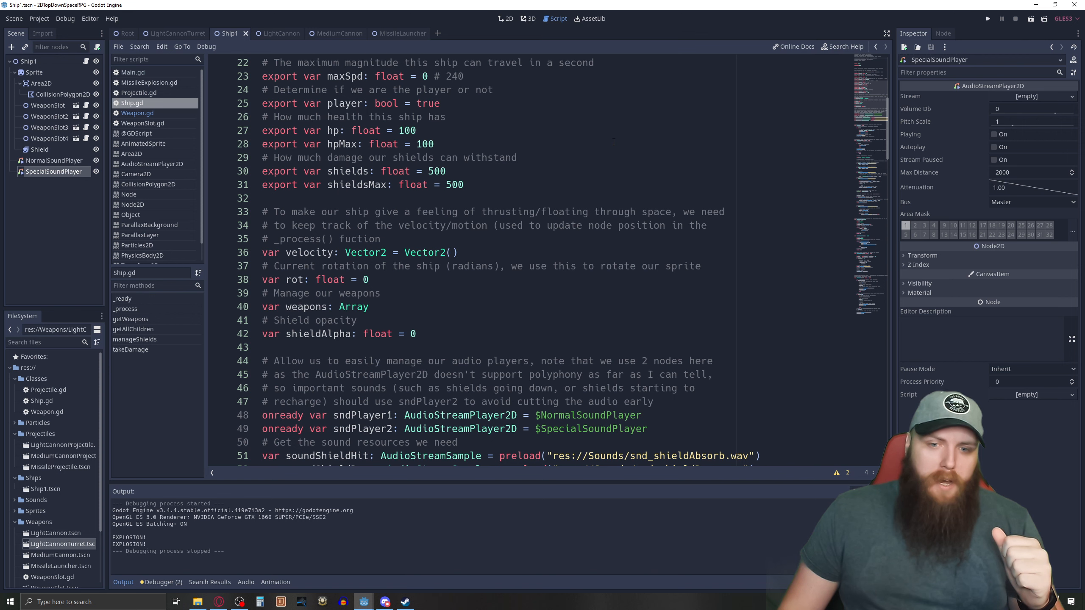
scroll(613, 142, down, 1)
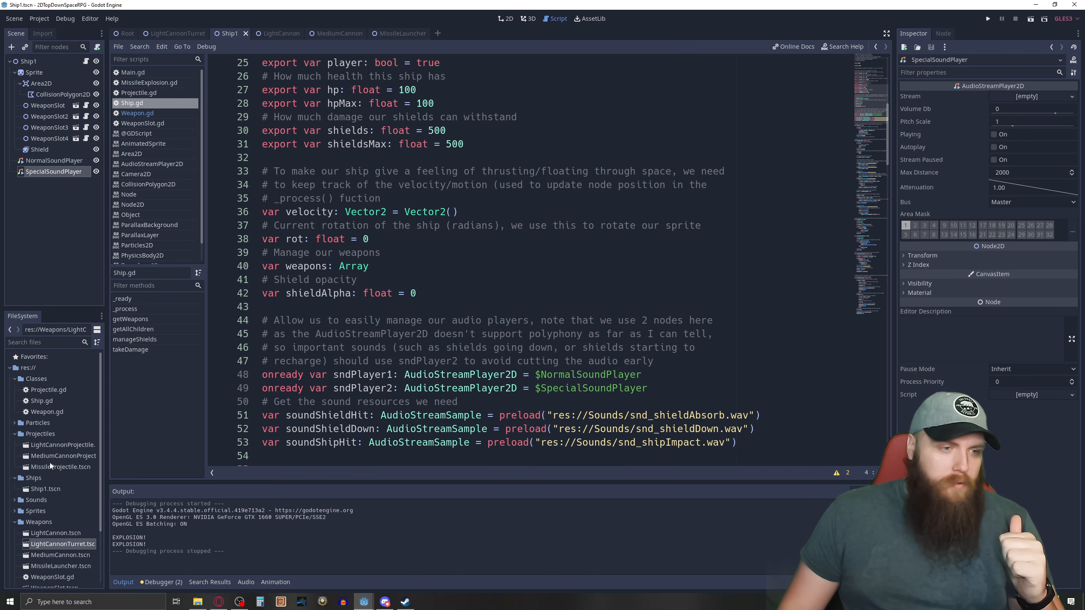
Open the LightCannon scene in the 2D view and assign LightCannonProjectile.tscn as its Projectile Packed Scene.
click(505, 19)
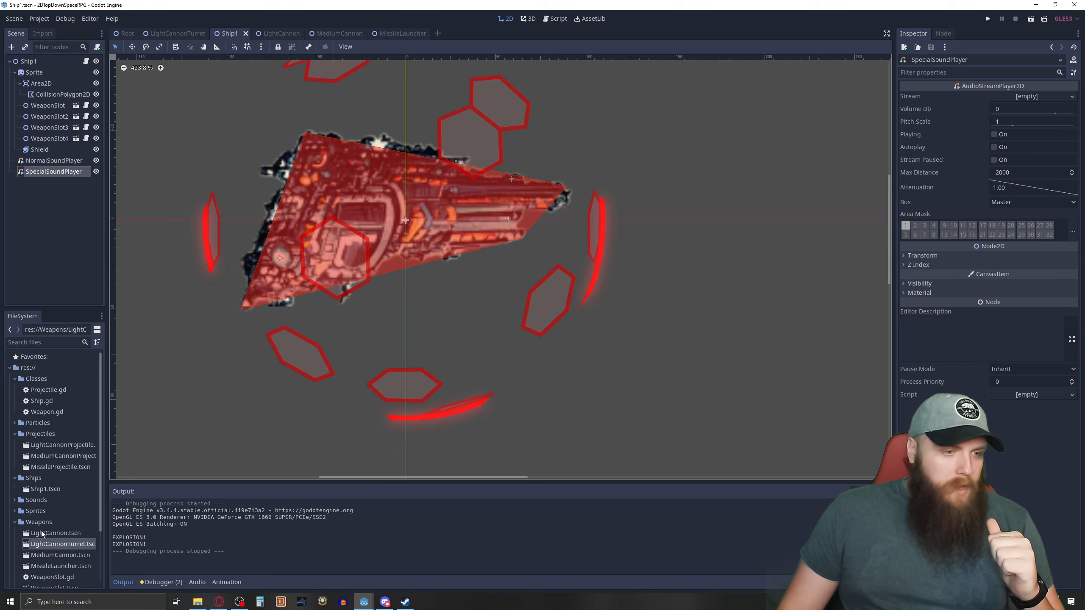
double_click(42, 533)
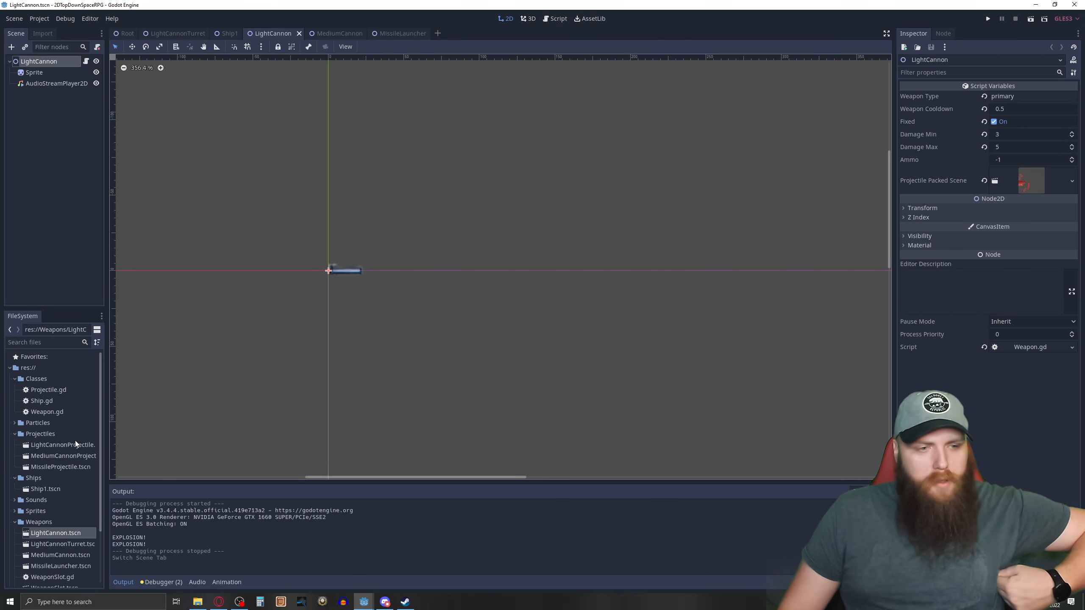
drag(68, 446, 1027, 190)
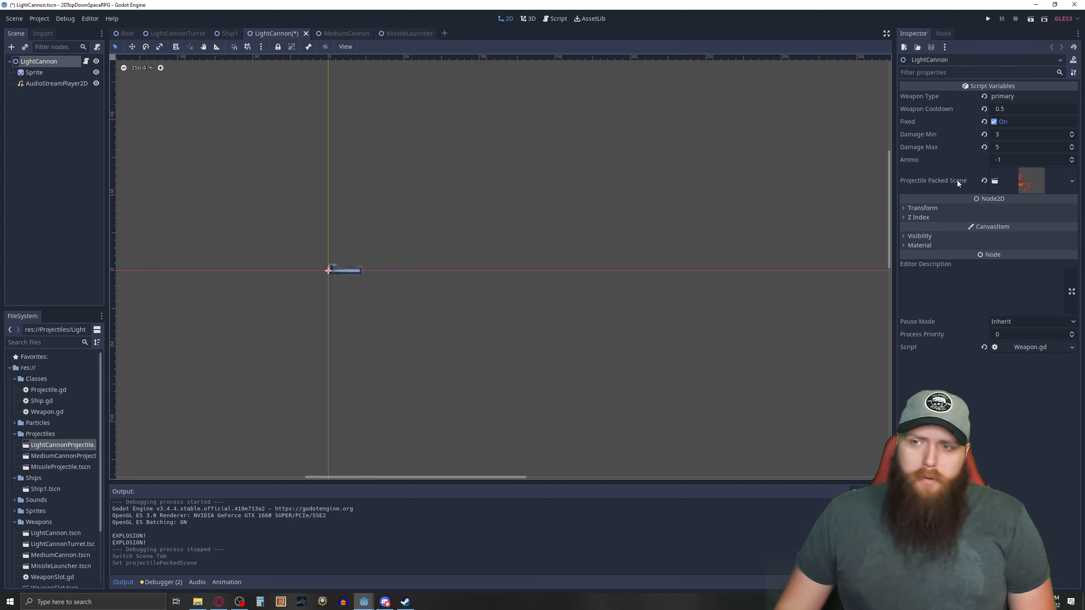
Show the Weapon.gd script and highlight the PackedScene type of the exported projectilePackedScene variable.
click(554, 18)
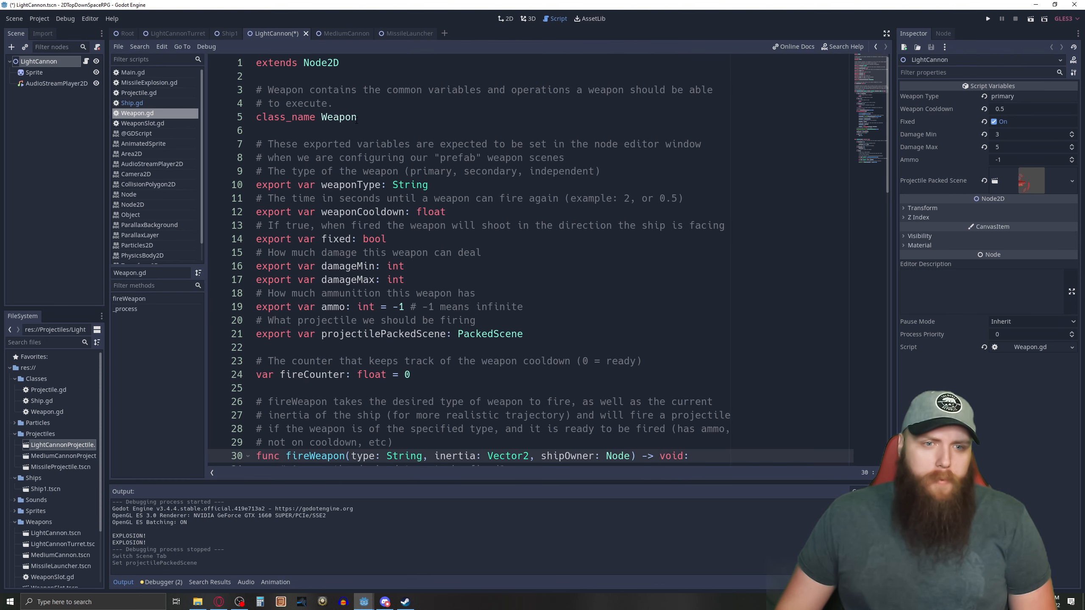
scroll(358, 122, down, 1)
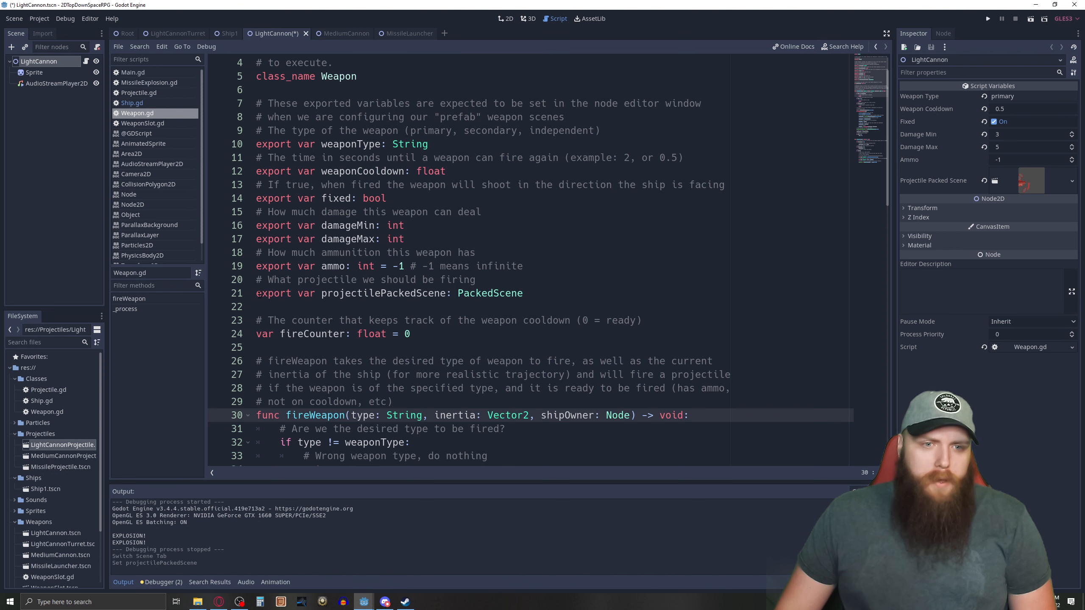
drag(318, 293, 523, 293)
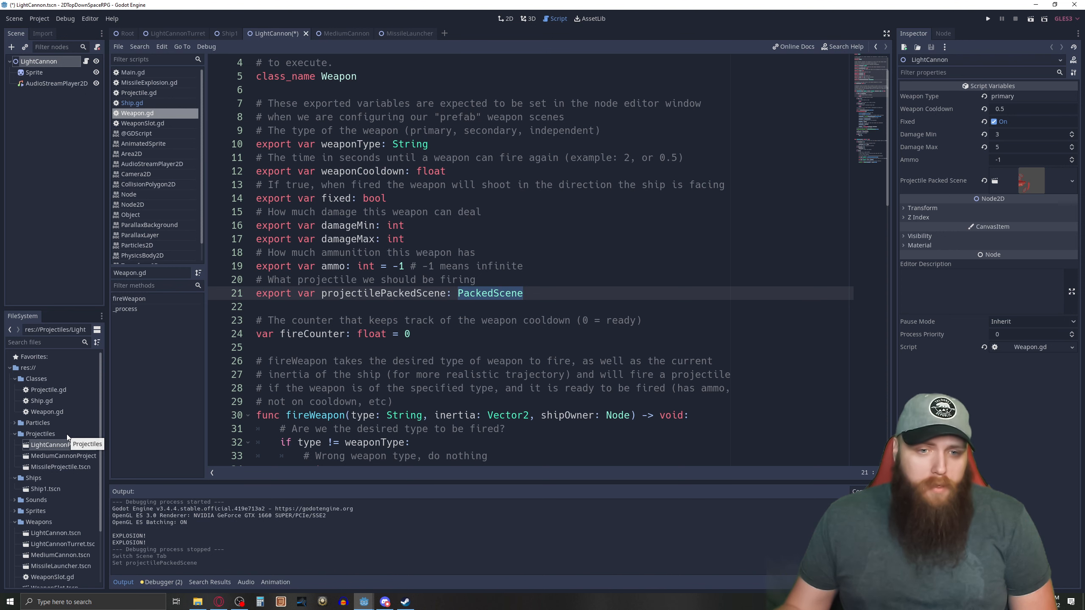
Examine how fireWeapon creates a projectile, highlighting the projectilePackedScene.instance() call, the is_instance_valid check and the add_child line.
scroll(66, 435, down, 3)
scroll(464, 298, down, 10)
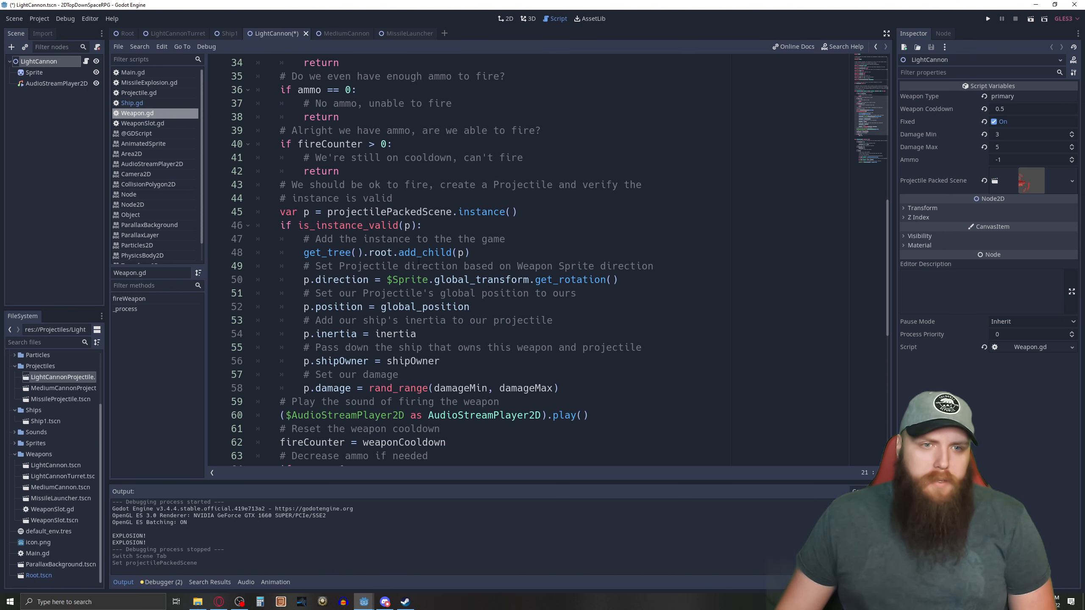
scroll(408, 255, up, 2)
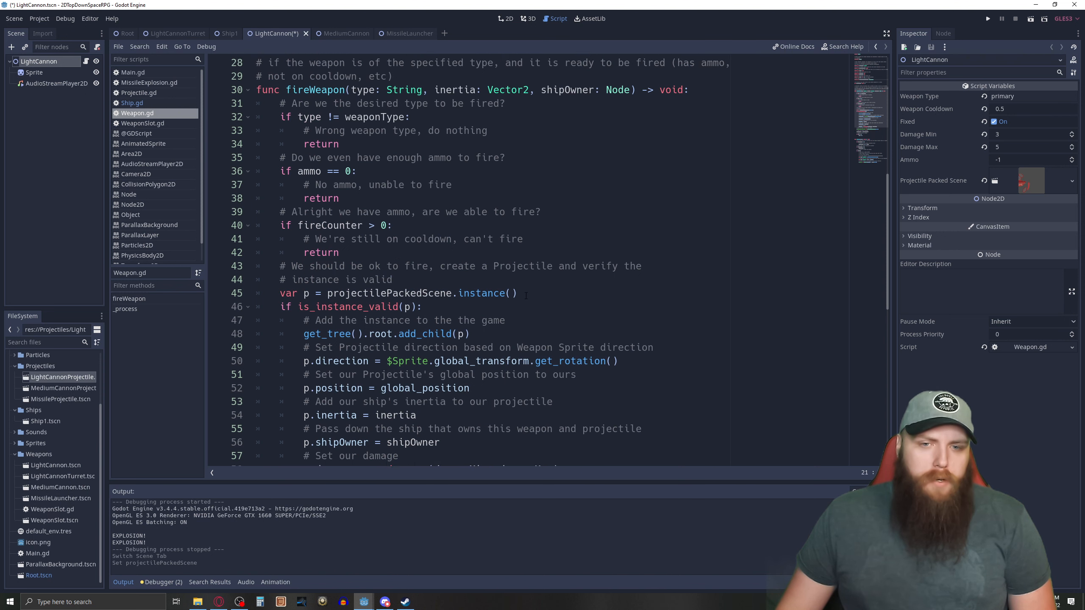
drag(524, 293, 327, 294)
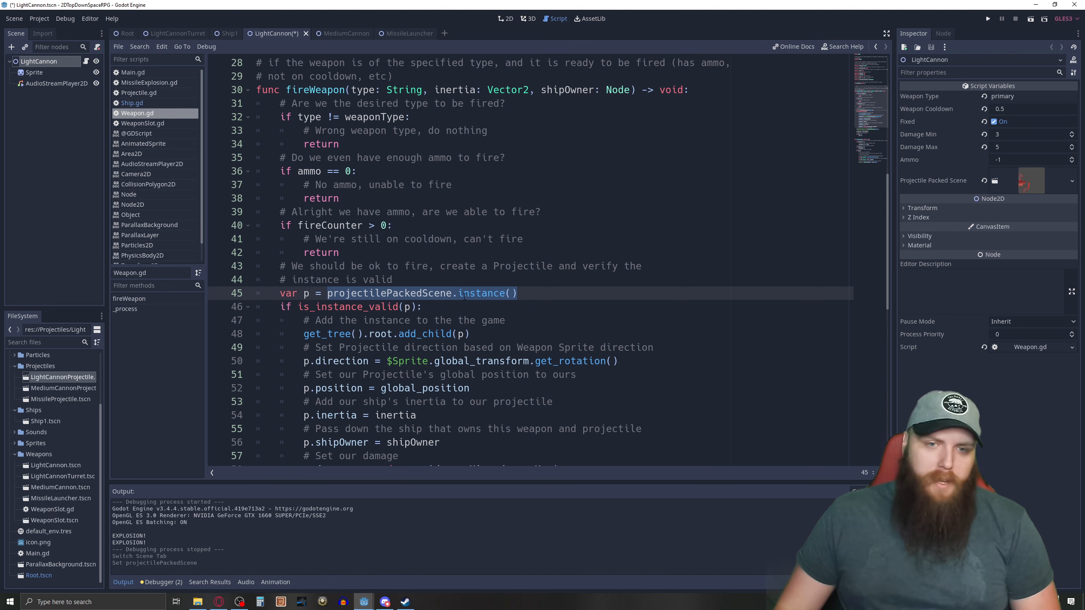
drag(523, 294, 286, 307)
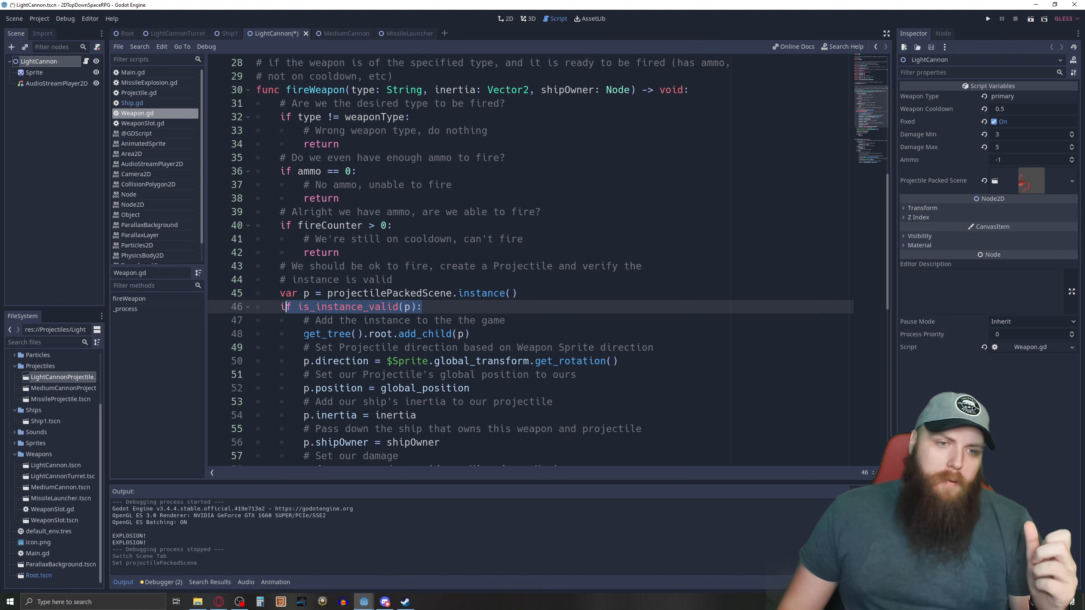
drag(303, 333, 486, 333)
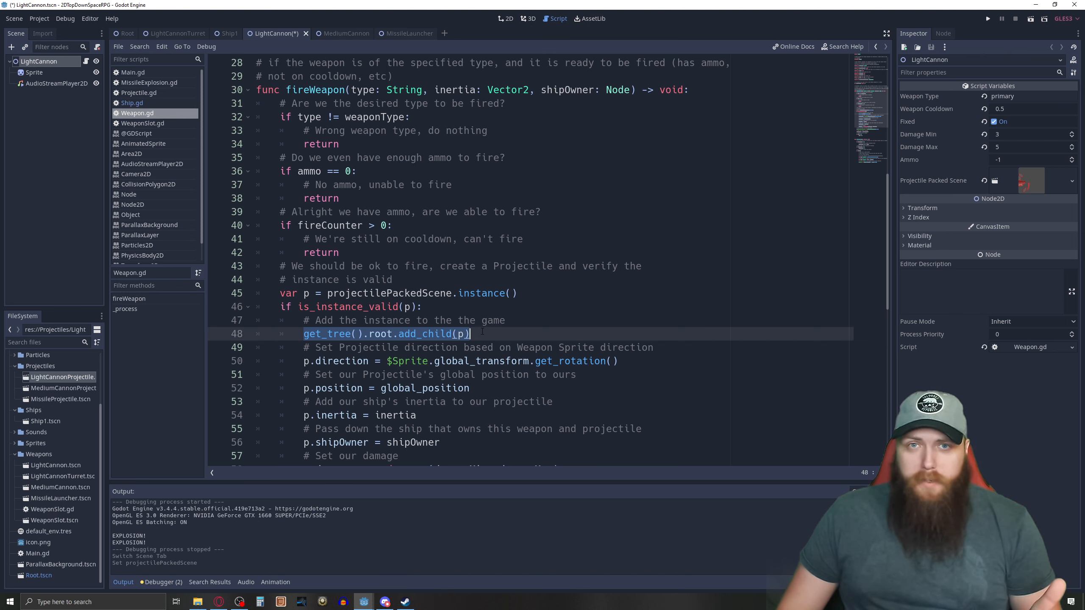
Return to the notes at the start of Ship.gd and highlight the item on missile trail and explosion particles.
scroll(480, 332, up, 9)
click(132, 103)
scroll(381, 174, up, 7)
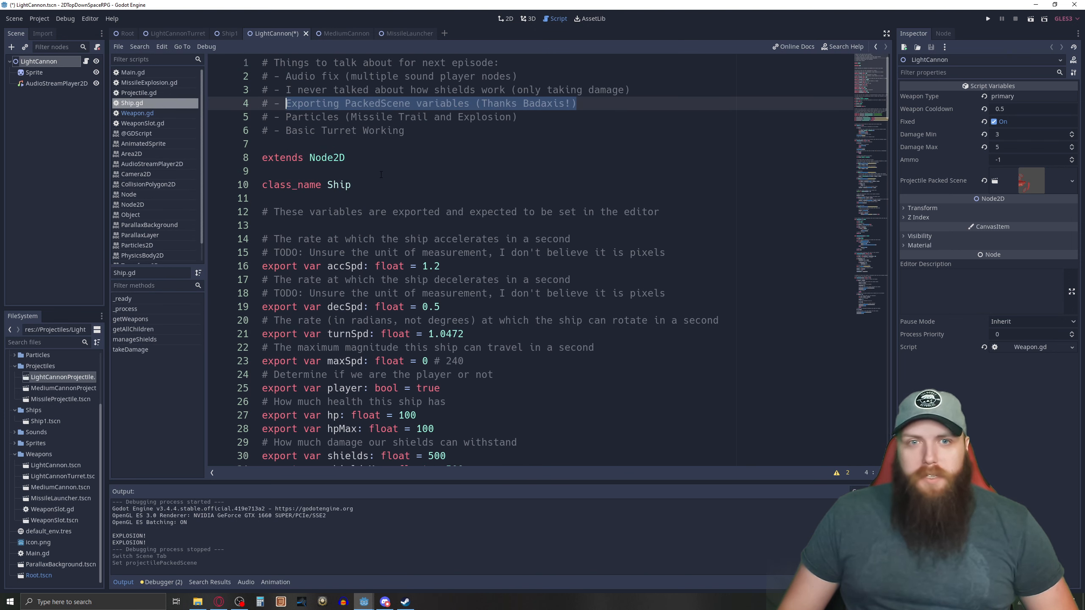
drag(520, 116, 287, 121)
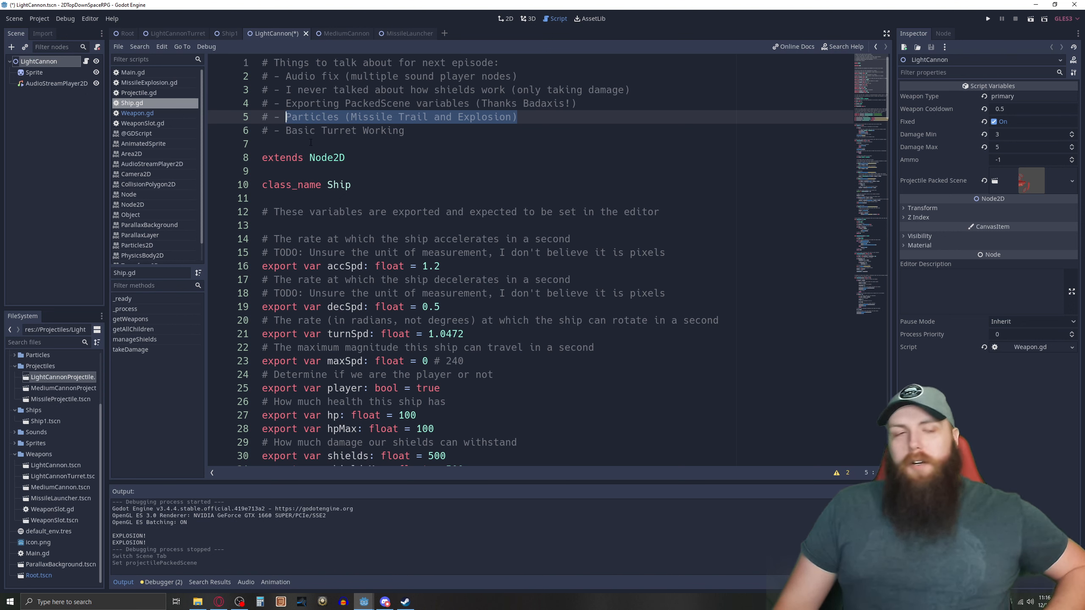
Expand the Particles folder and open MissileTrail.tscn in the 2D view, with the particle trail centred and enlarged.
scroll(26, 398, up, 3)
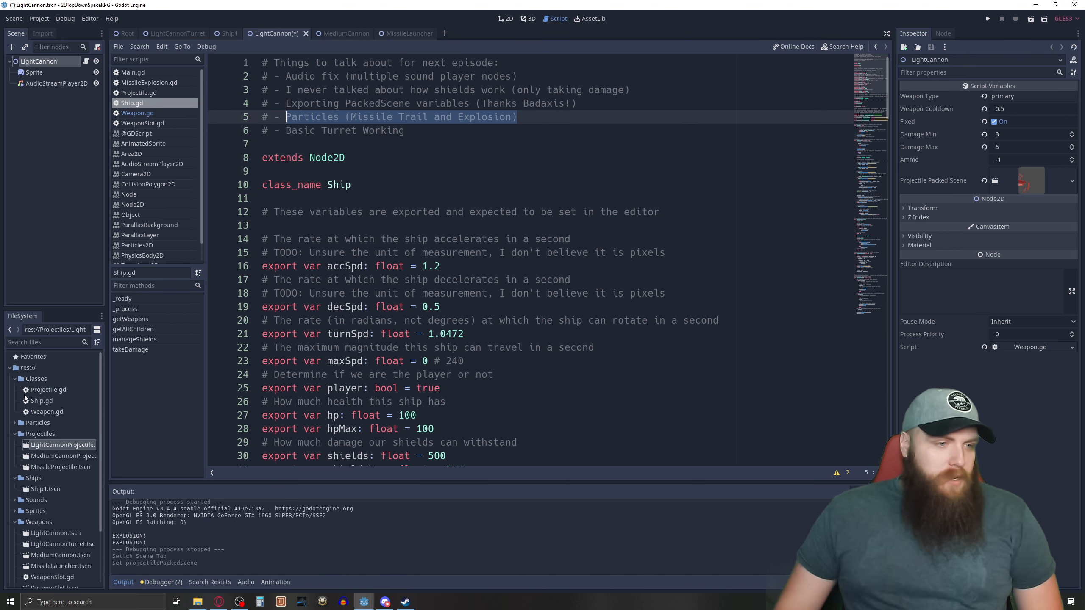
click(15, 423)
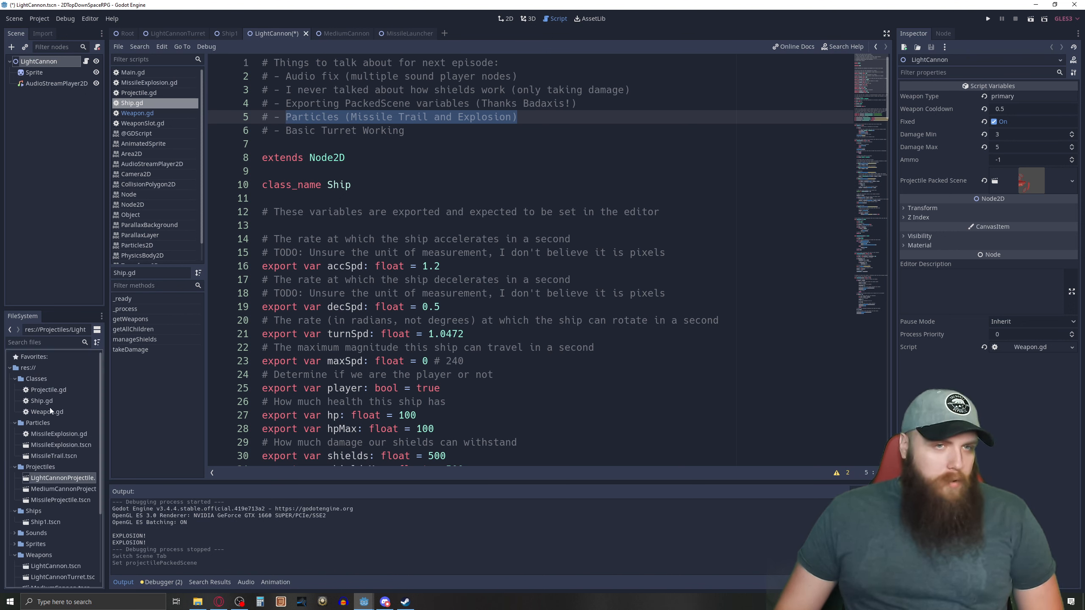
click(508, 19)
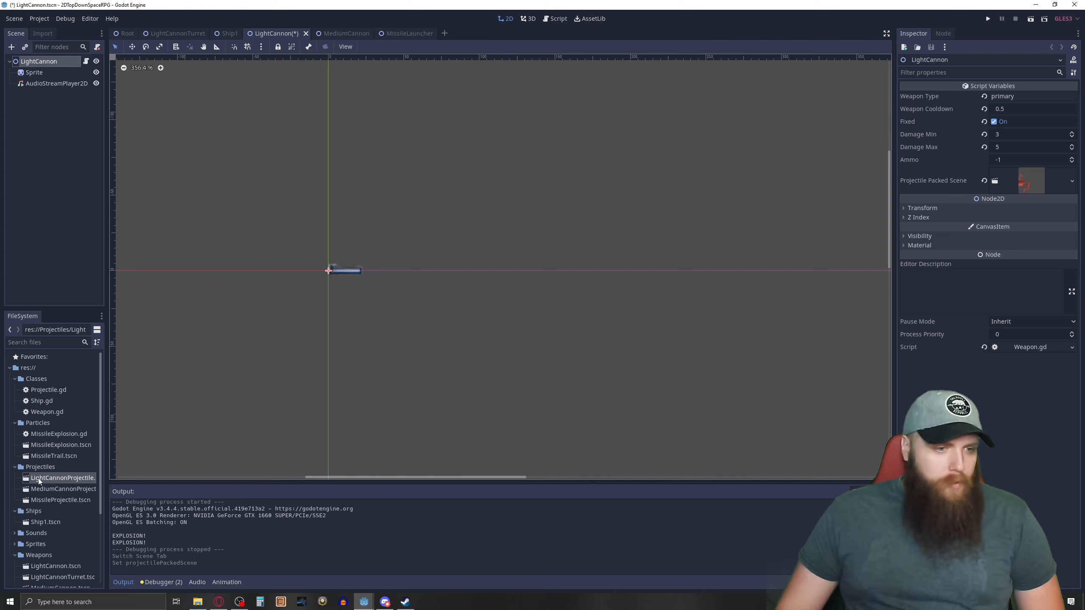
double_click(49, 455)
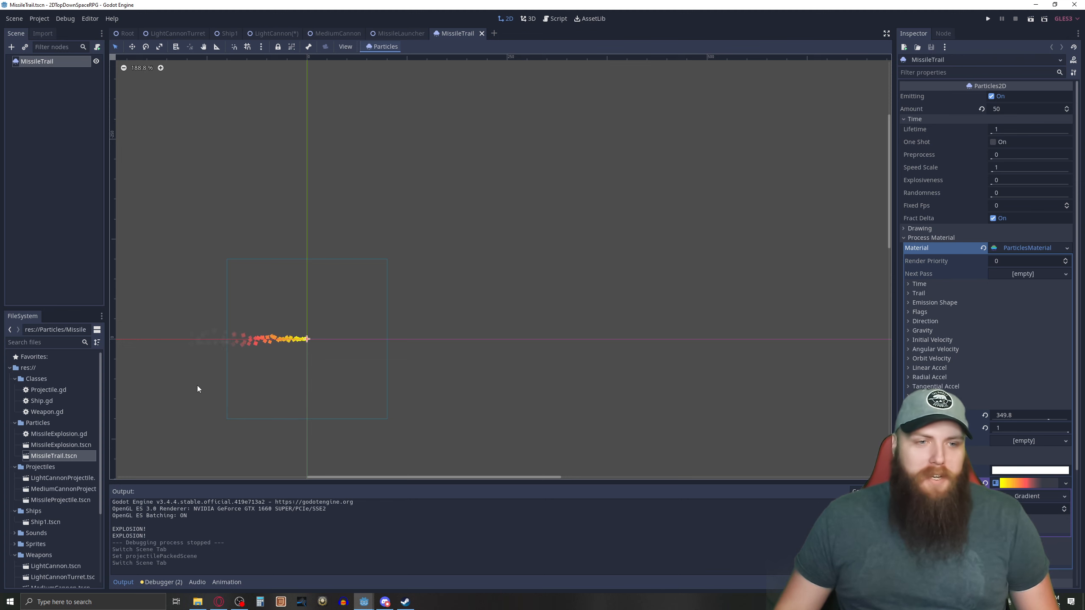
middle_drag(204, 384, 394, 306)
scroll(428, 293, up, 4)
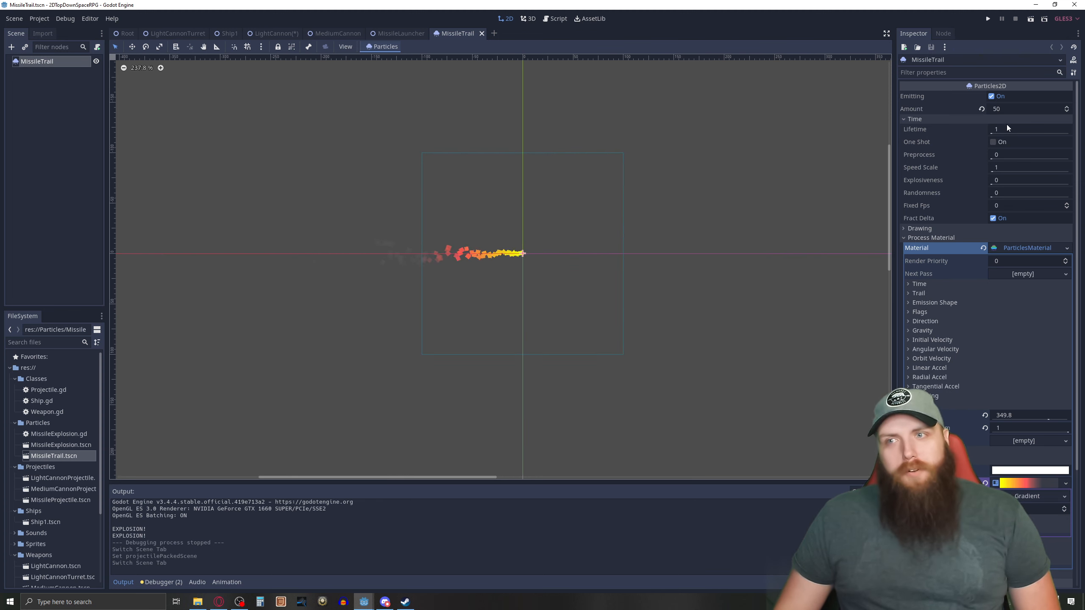
Toggle the missile trail's emission off and on, and set its particle Amount to 5.
click(991, 96)
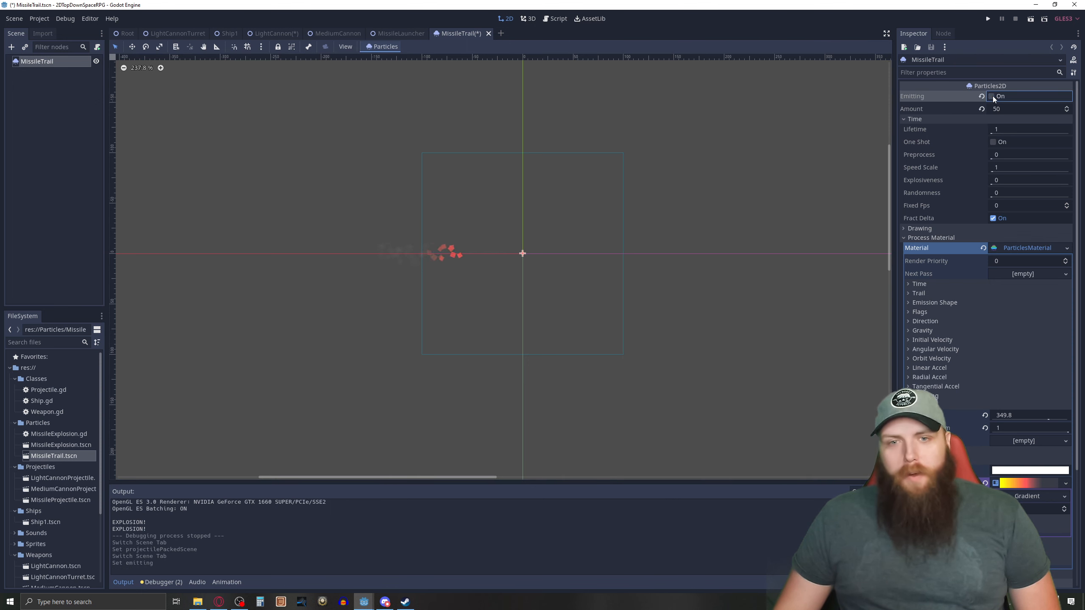
click(992, 96)
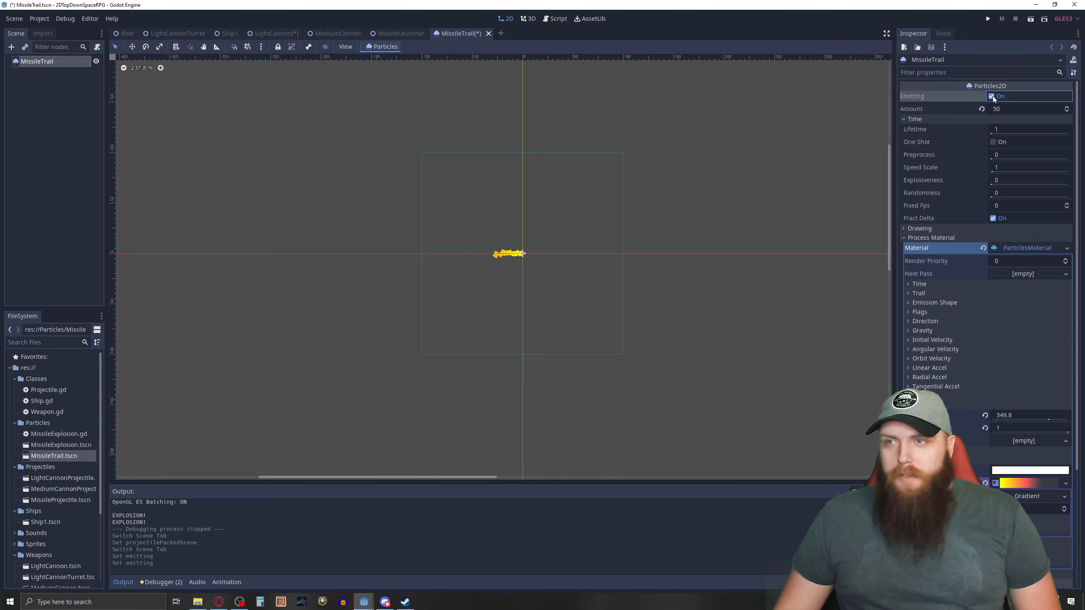
click(1002, 108)
text(5)
key(Return)
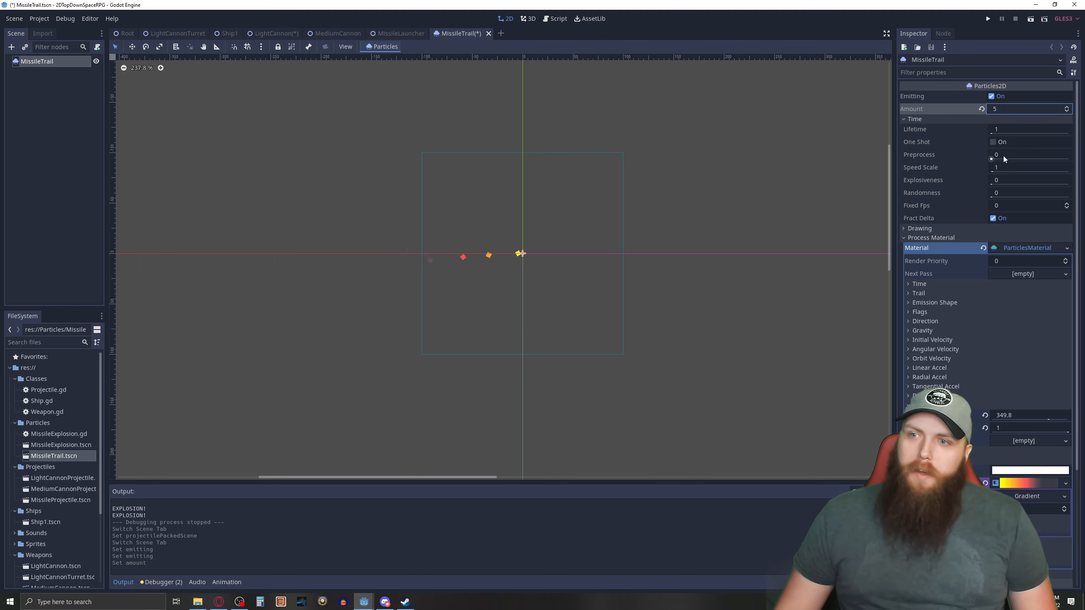
Try an Explosiveness of 1 on the missile trail, and return it to 0.
click(1006, 182)
text(1)
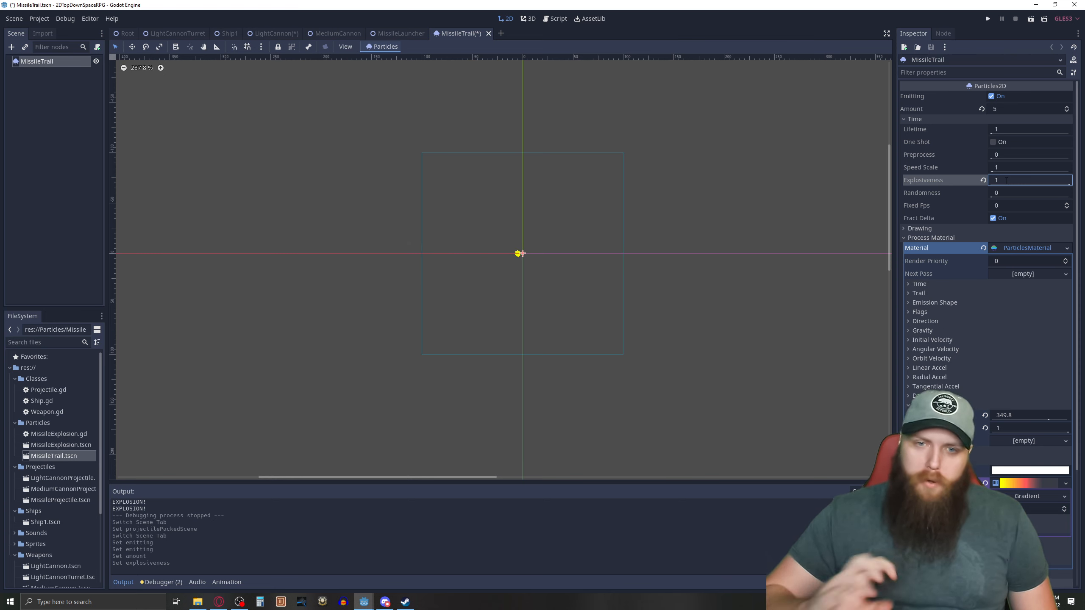
key(BackSpace)
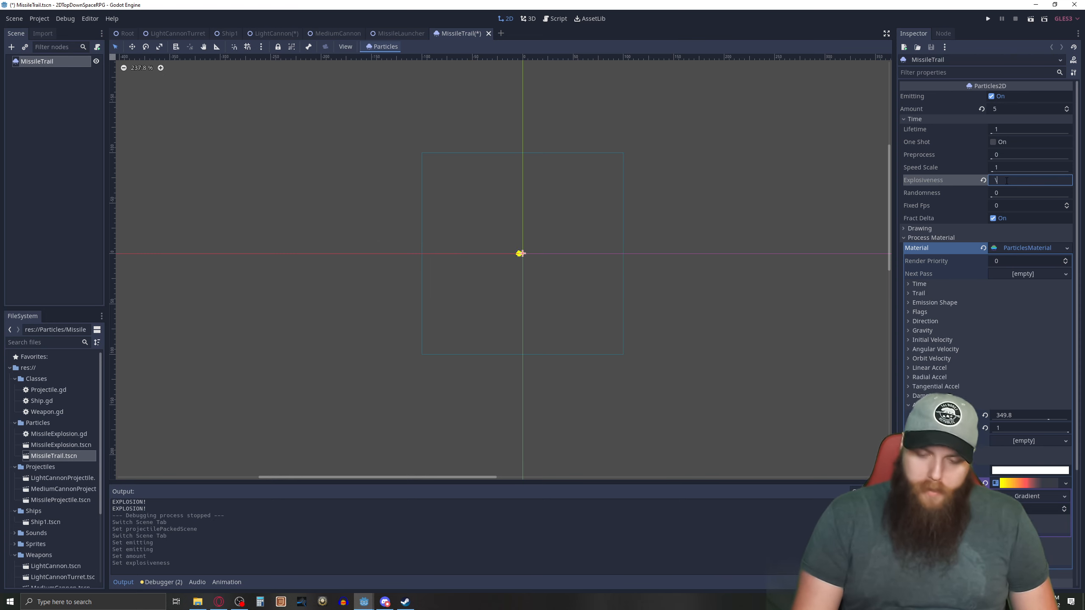
text(0)
key(Return)
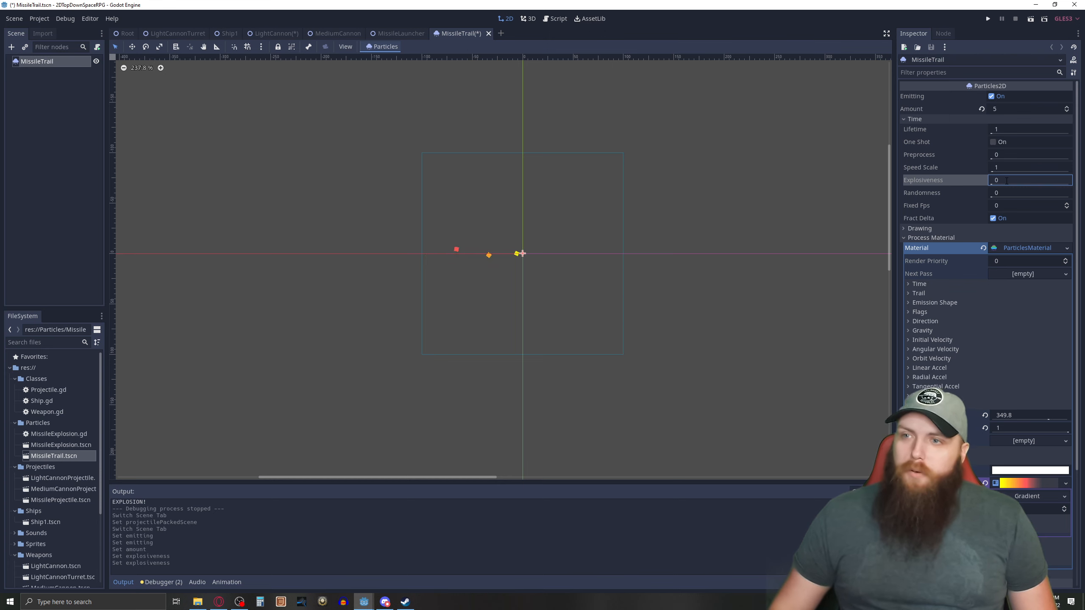
Restore the missile trail's particle Amount to 50.
click(1002, 109)
text(50)
key(Return)
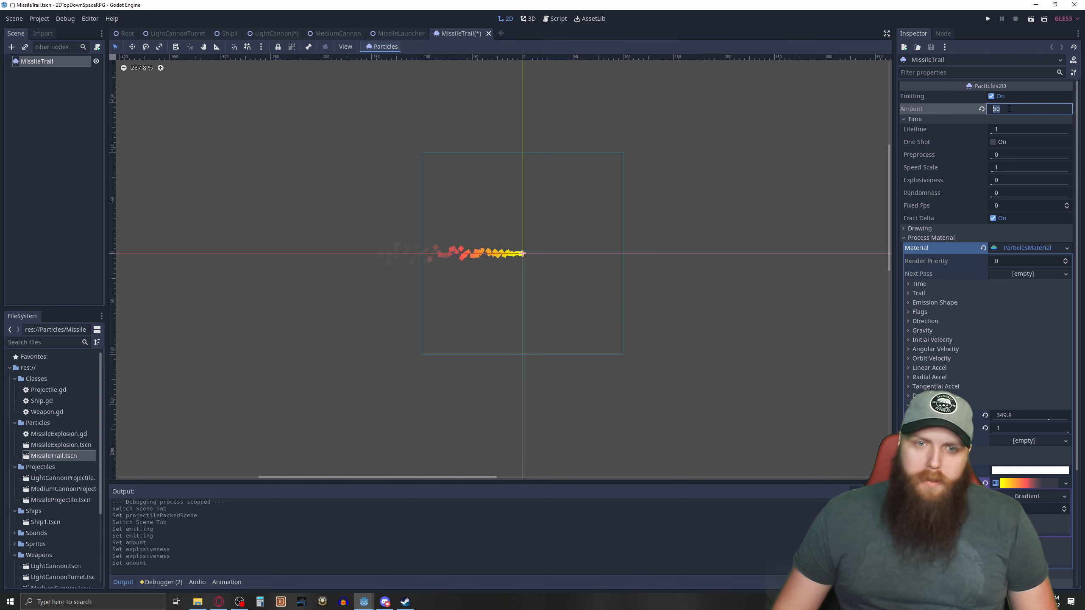
Try a particle Amount of 500 on the missile trail, and bring it back to 50.
click(1009, 109)
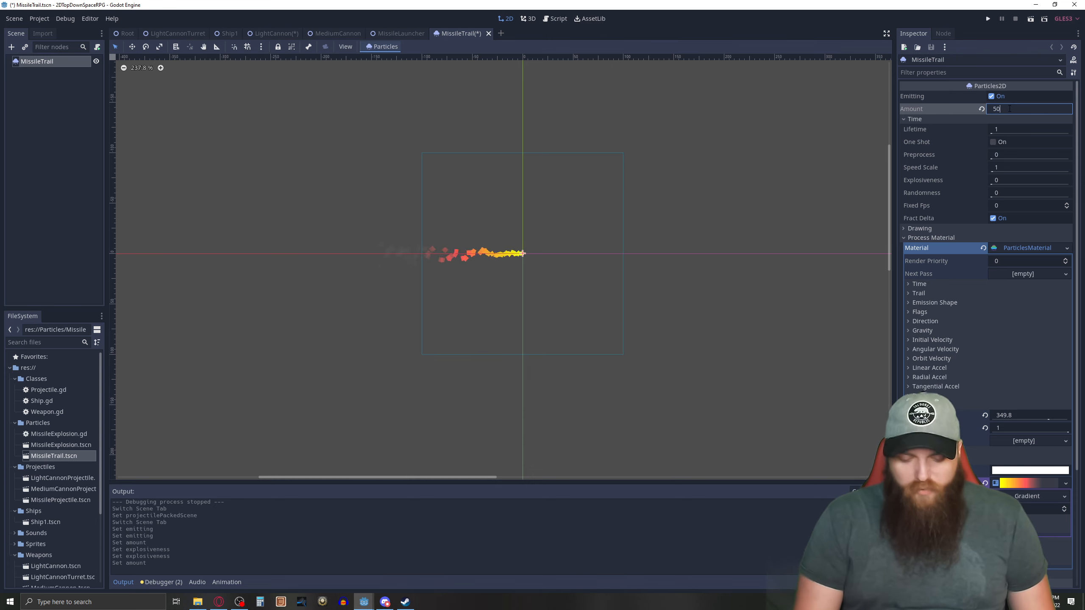
text(0)
key(Return)
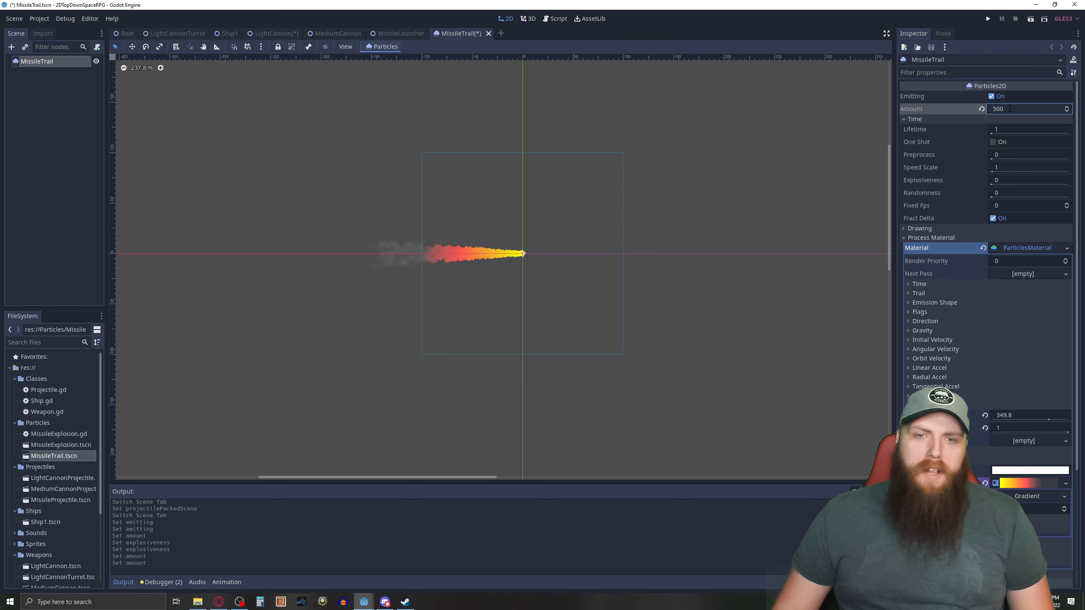
key(BackSpace)
key(Return)
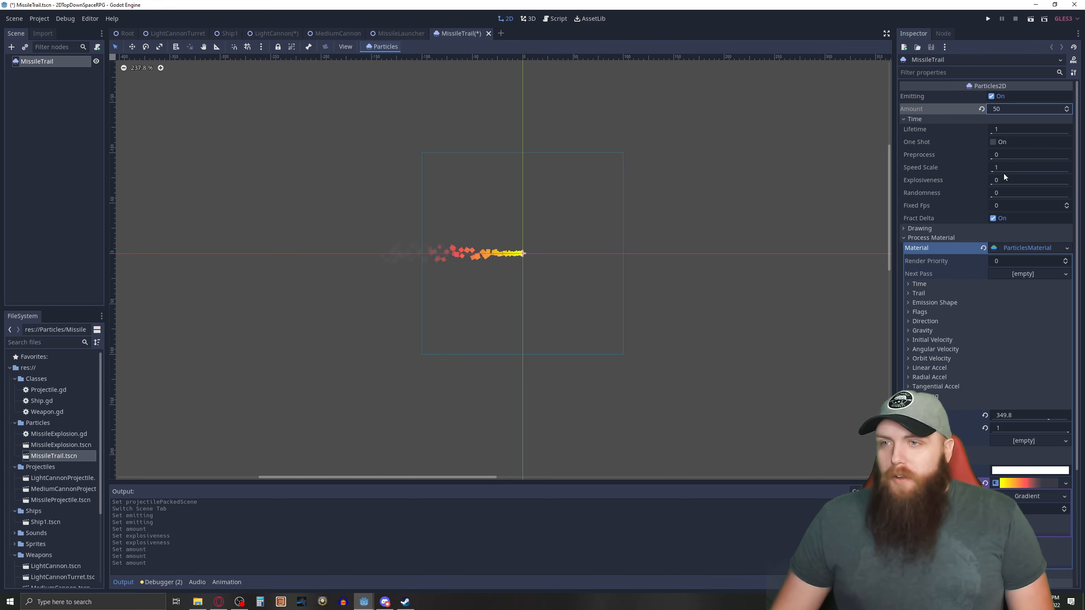
Collapse the missile trail's Time properties and examine the settings of its ParticlesMaterial.
click(903, 119)
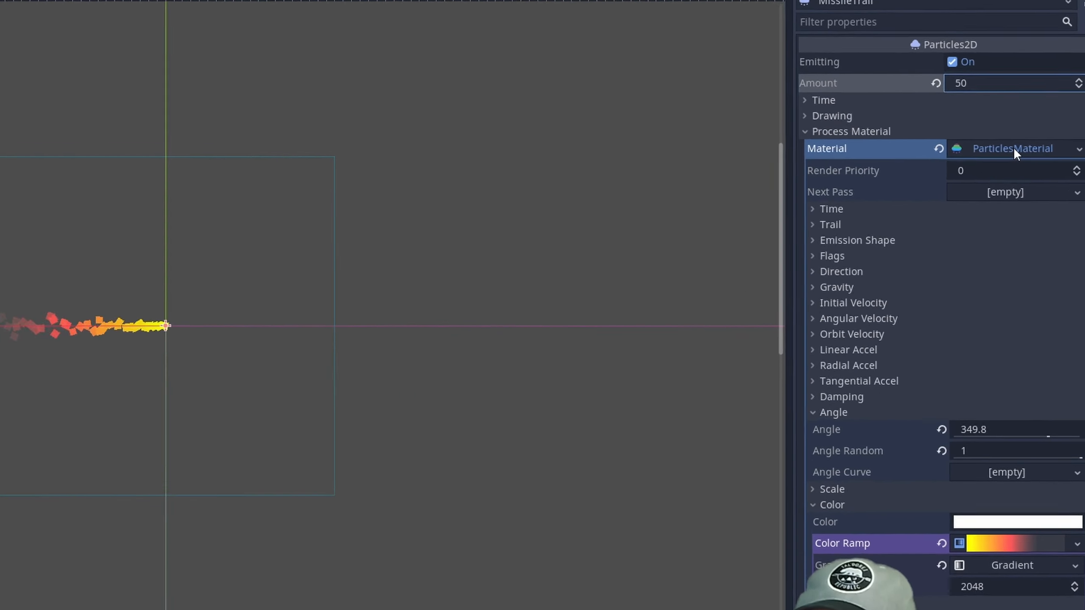
click(1036, 149)
click(946, 175)
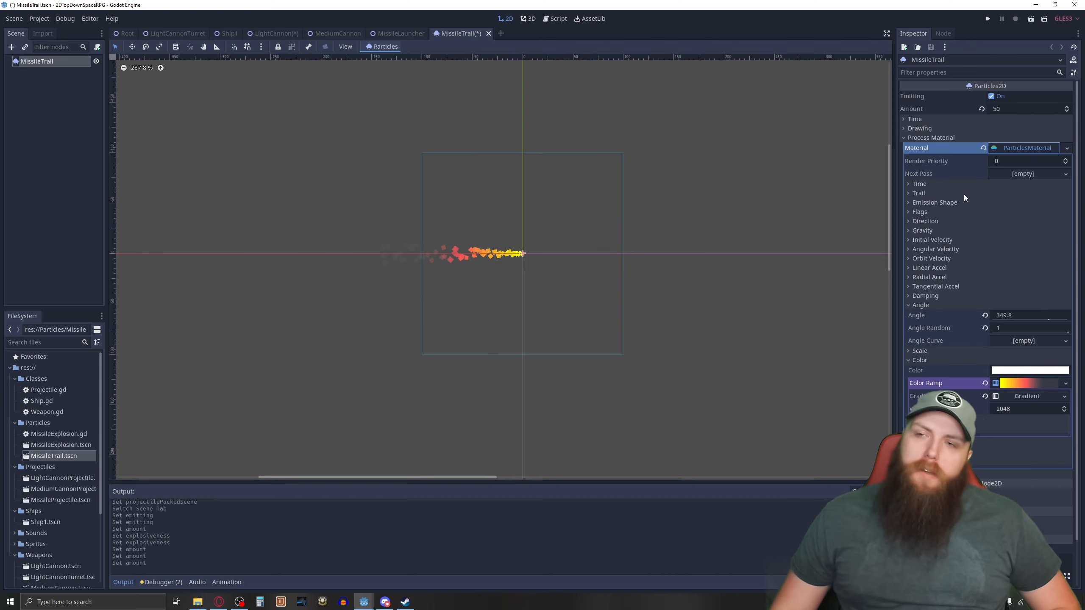
Examine the Time and Trail settings of the missile trail's ParticlesMaterial.
click(909, 185)
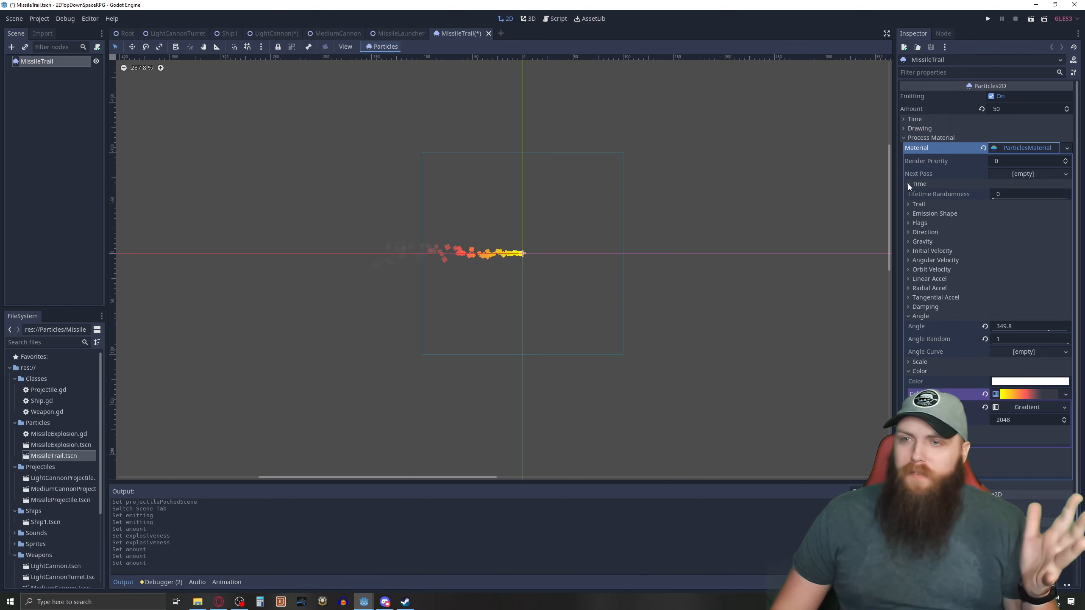
click(908, 183)
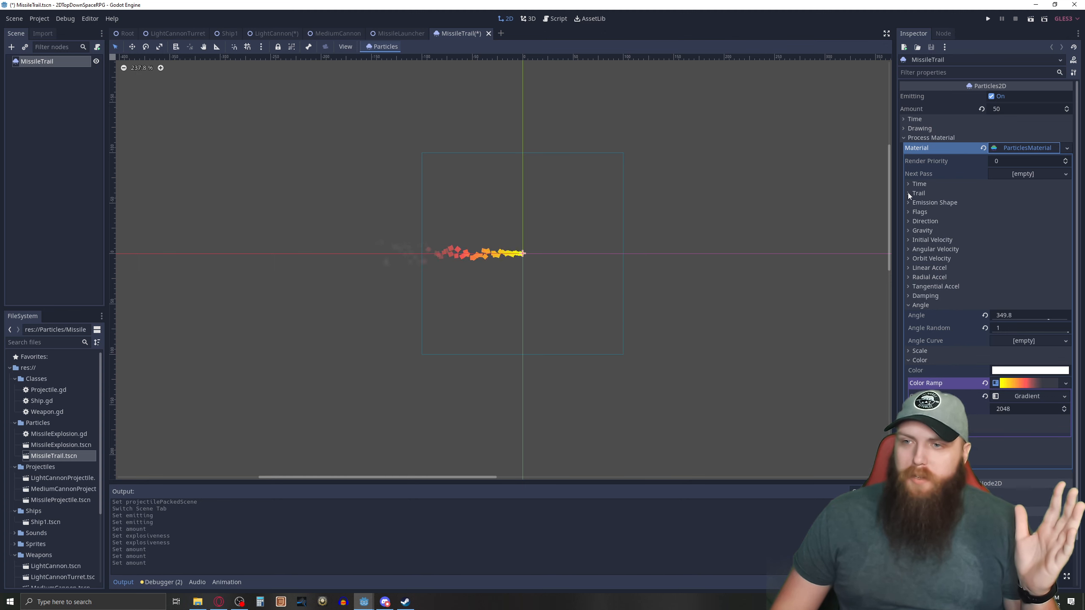
click(907, 193)
click(907, 193)
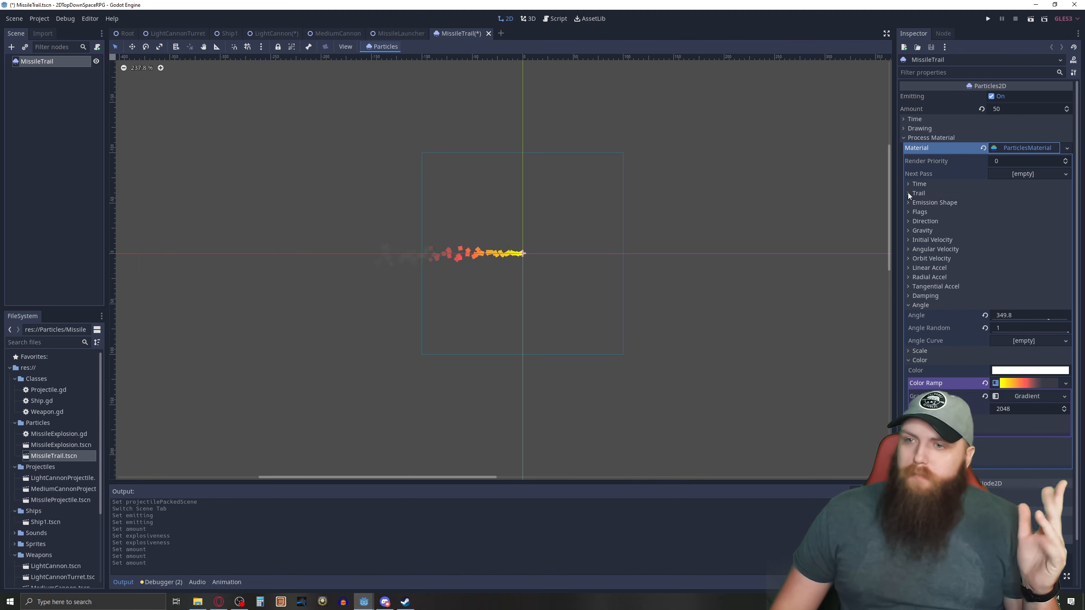
Try a Sphere emission shape with a radius of 50 on the missile trail, reset the radius to 1, and return the shape to Point.
click(908, 200)
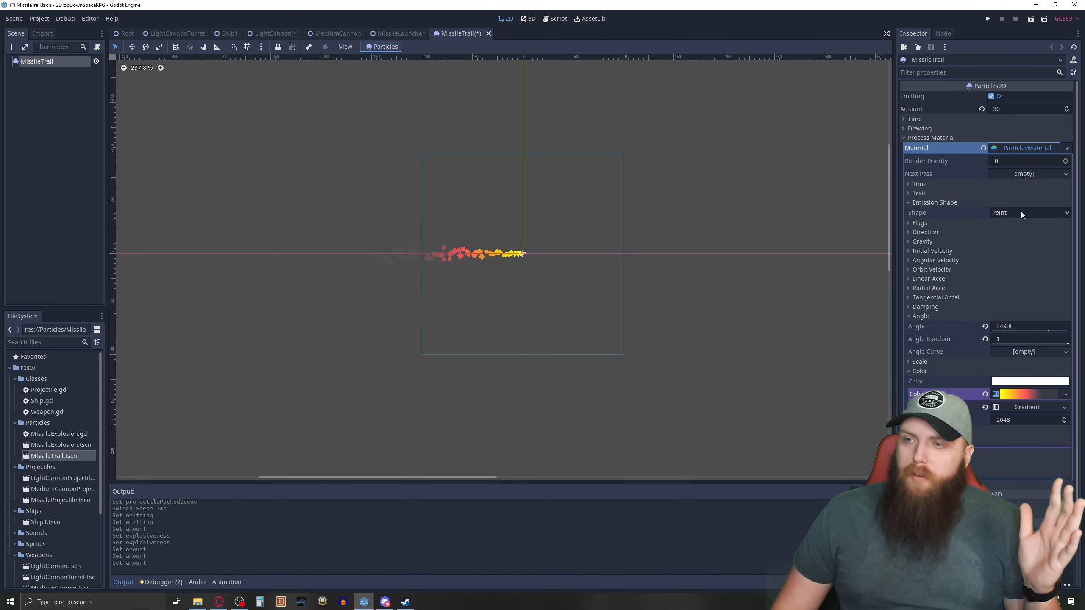
click(1066, 213)
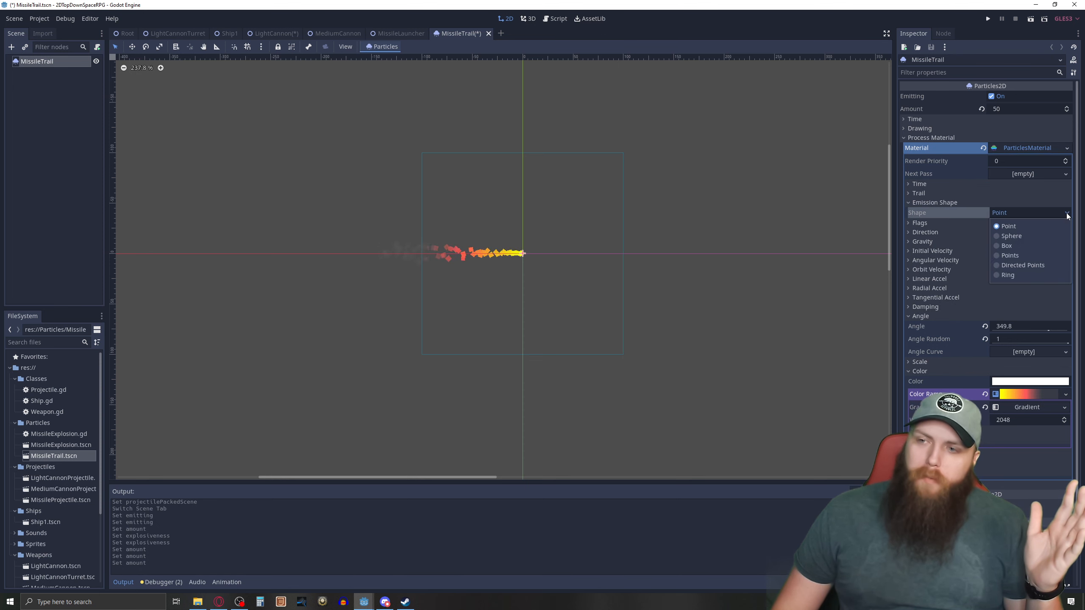
click(998, 237)
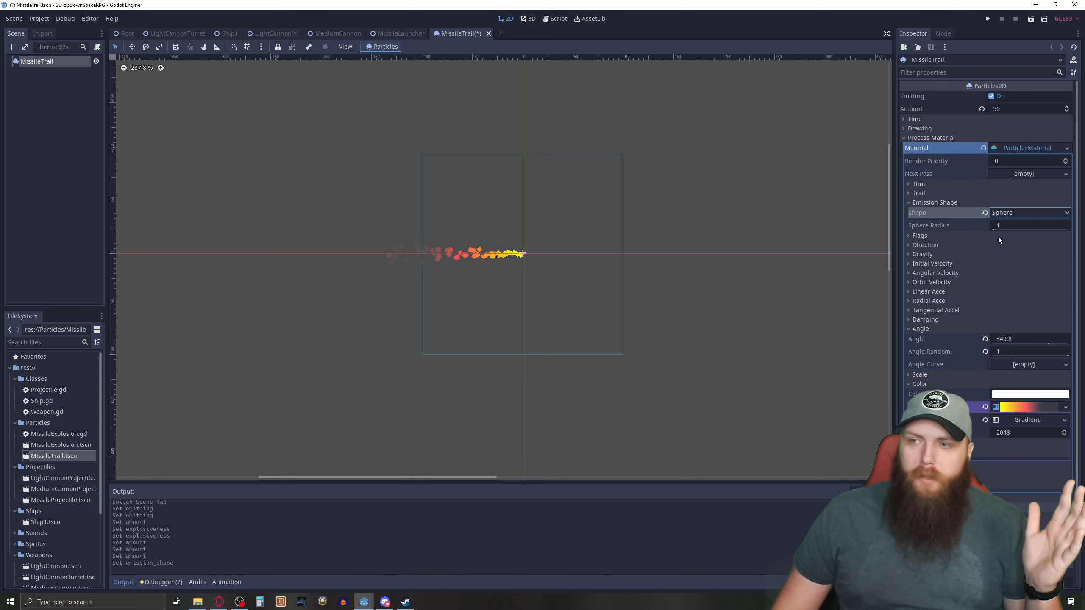
click(999, 224)
text(50)
key(Return)
text(1)
key(Return)
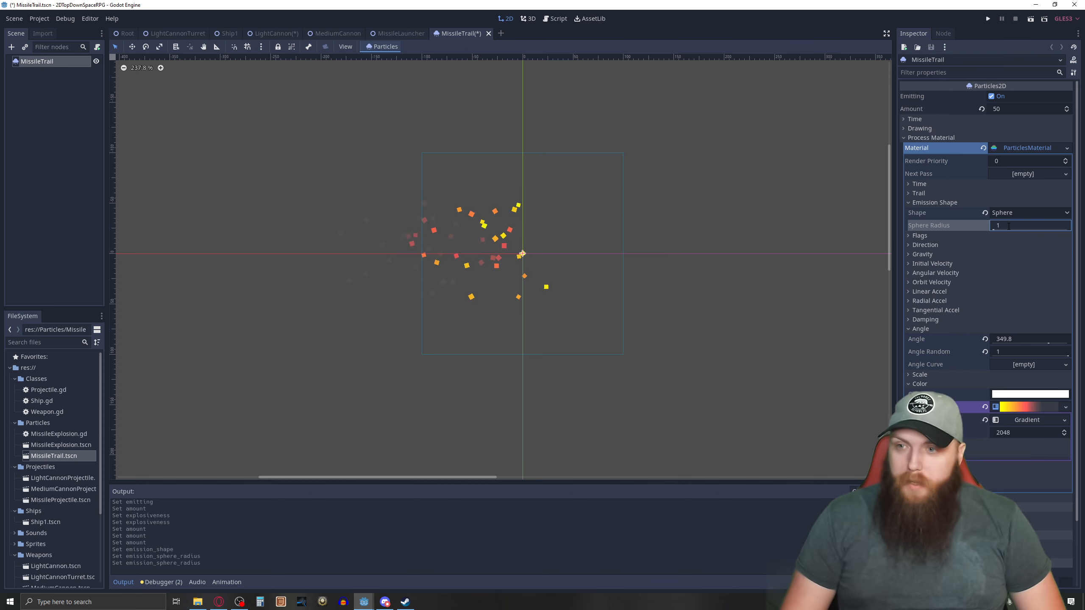
click(1017, 212)
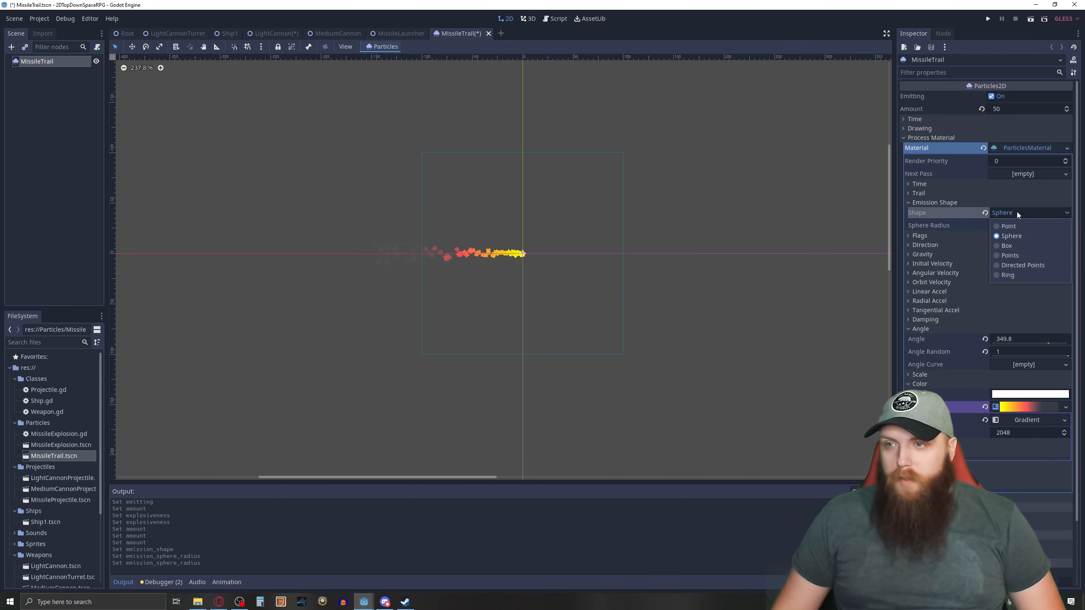
click(1004, 230)
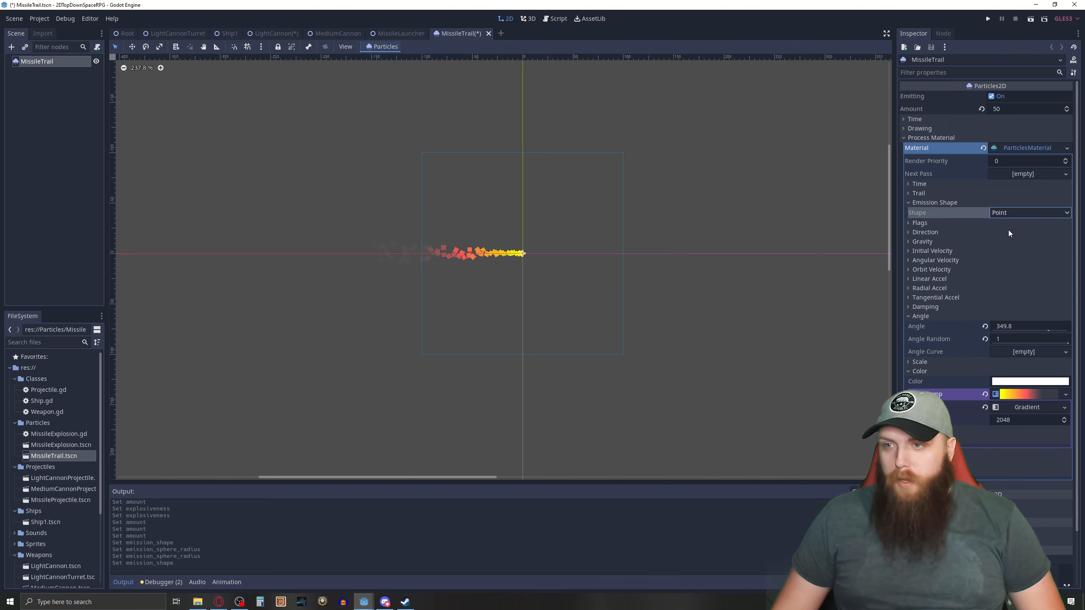
Try an X direction of 1 for the missile trail's particles, and return it to -1.
click(910, 232)
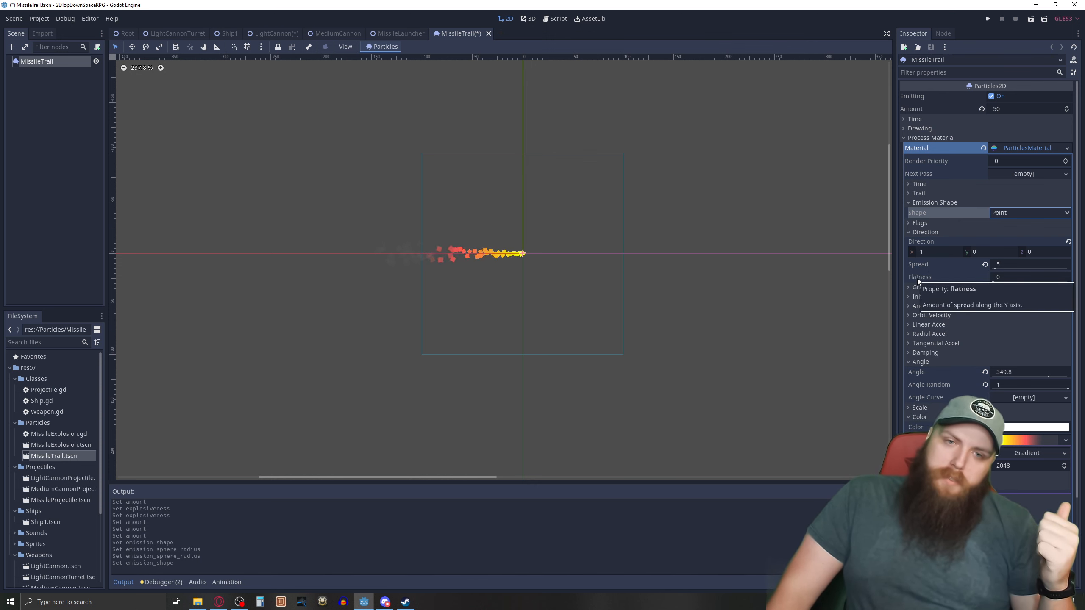
click(926, 253)
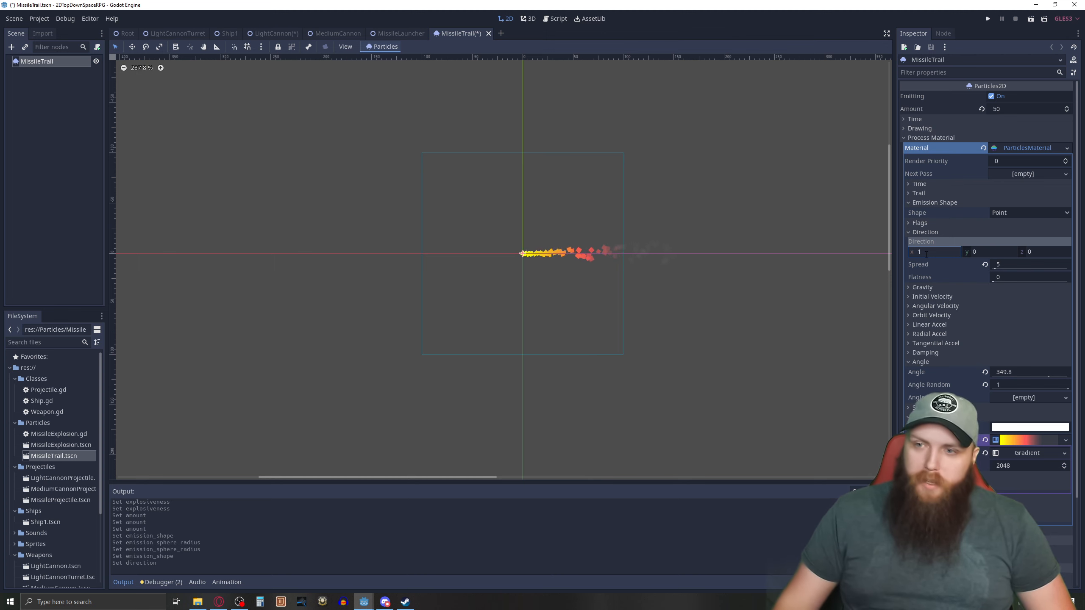
key(Return)
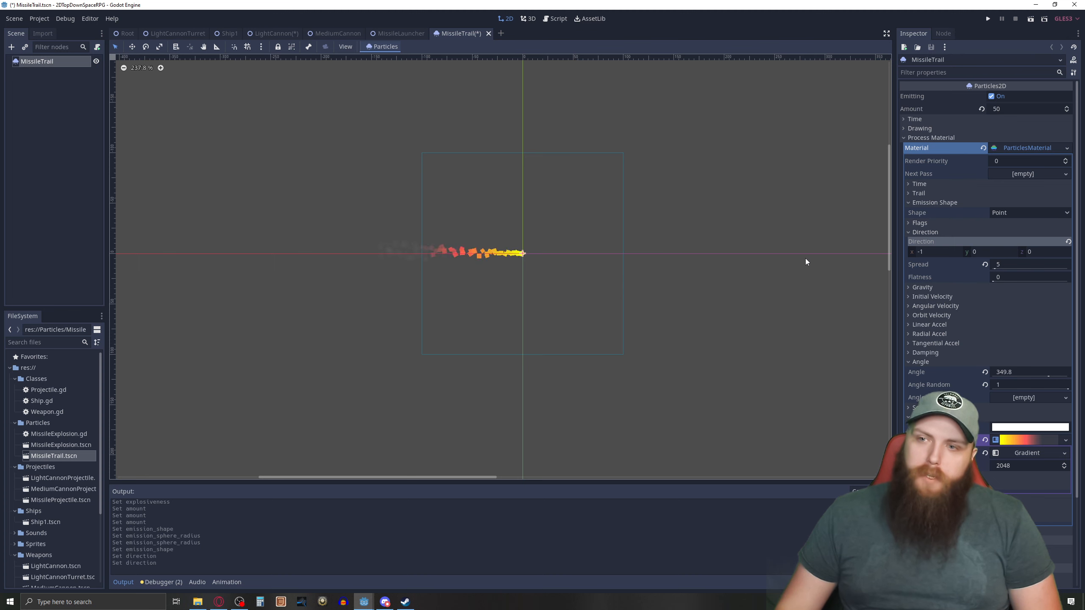
Compare Spread values of 25 and 5 on the missile trail, and settle on a Spread of 7.
click(1009, 264)
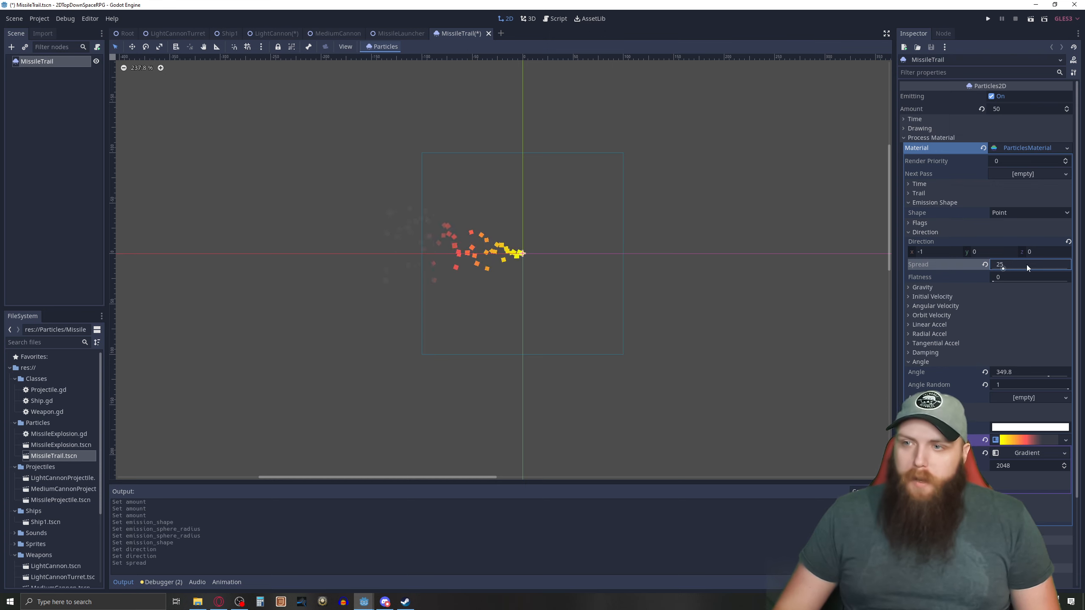
text(5)
key(Return)
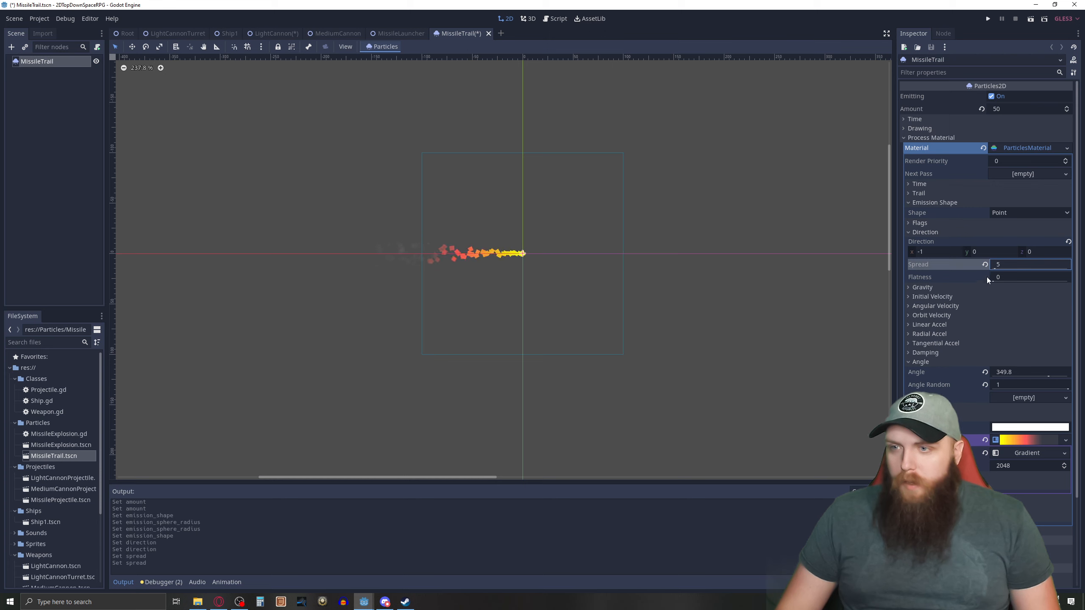
text(7)
key(Return)
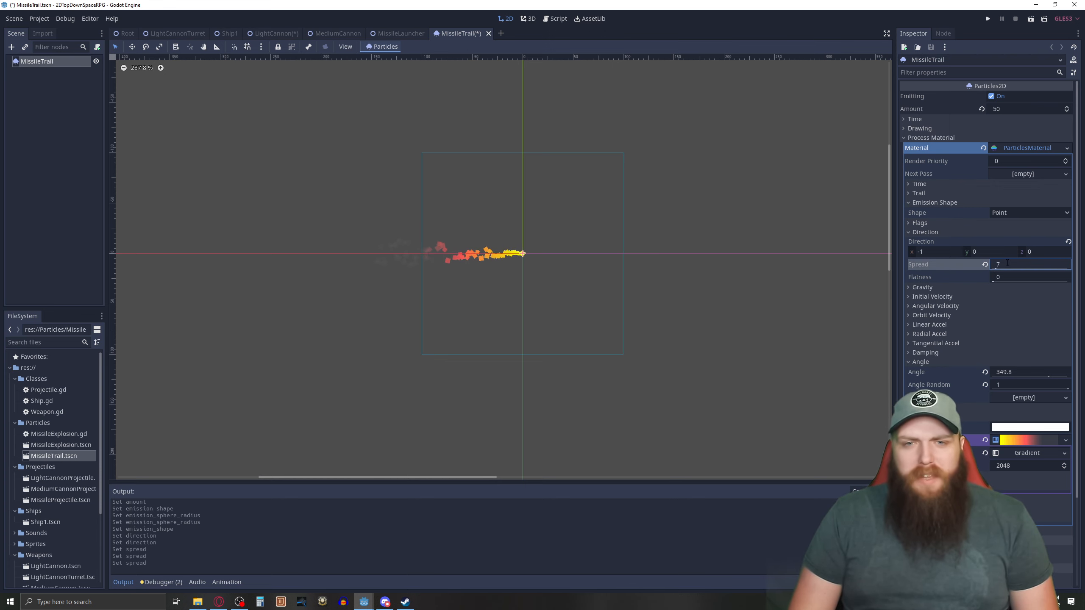
Try a Y gravity of 97 on the missile trail's particles, return it to 0, and collapse the Gravity properties.
click(907, 288)
click(985, 306)
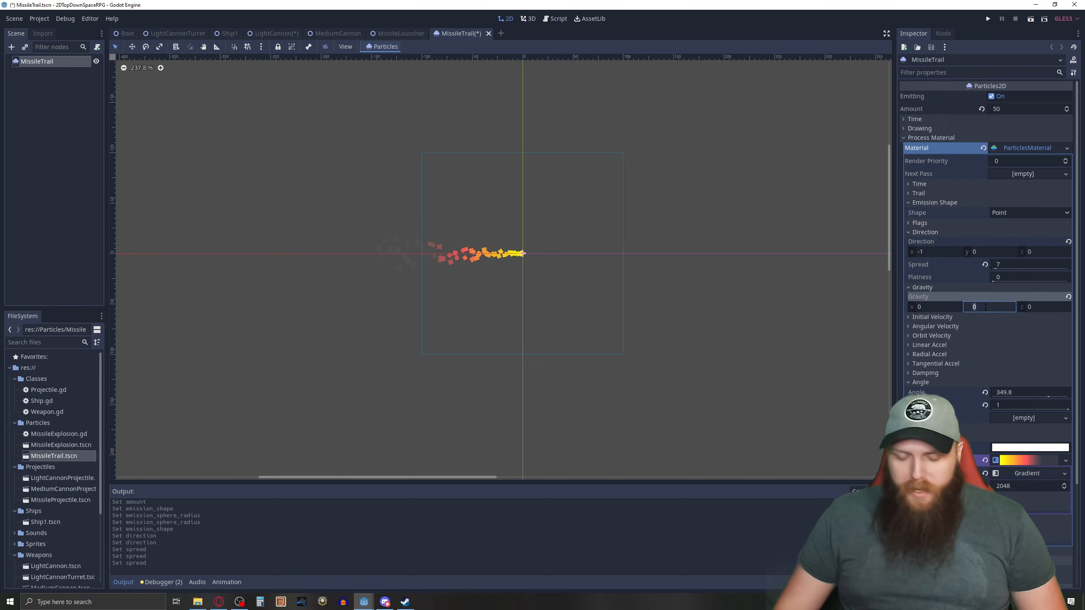
text(9)
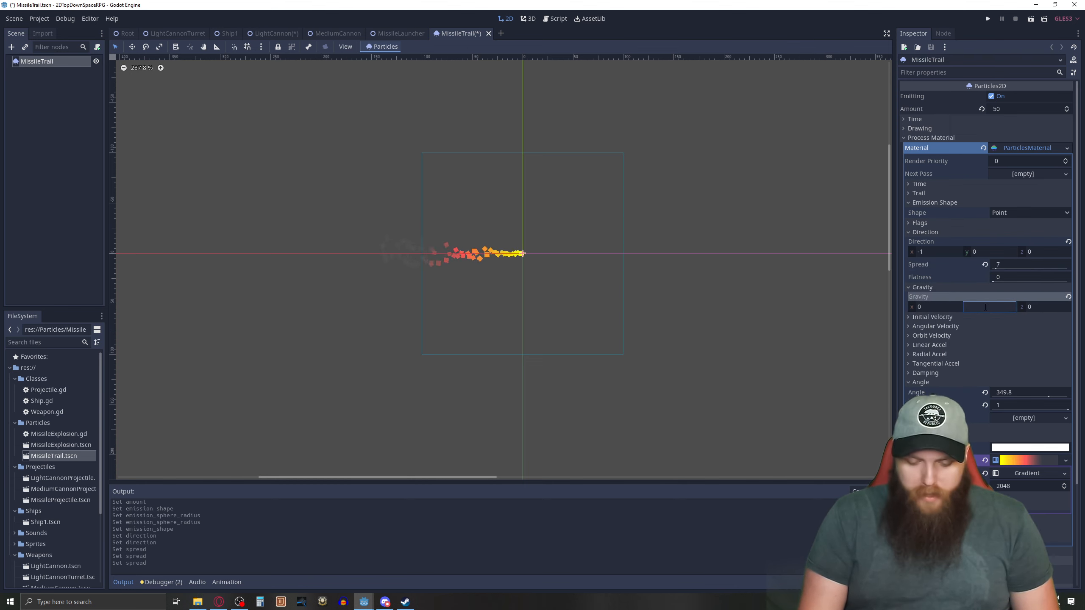
text(7)
key(Return)
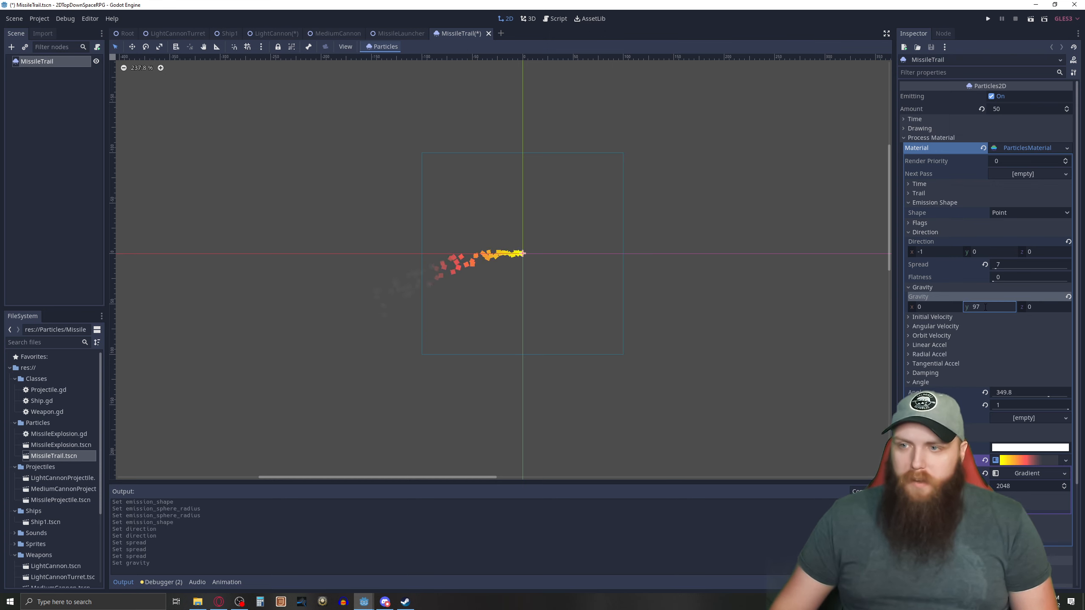
click(985, 307)
text(0)
key(Return)
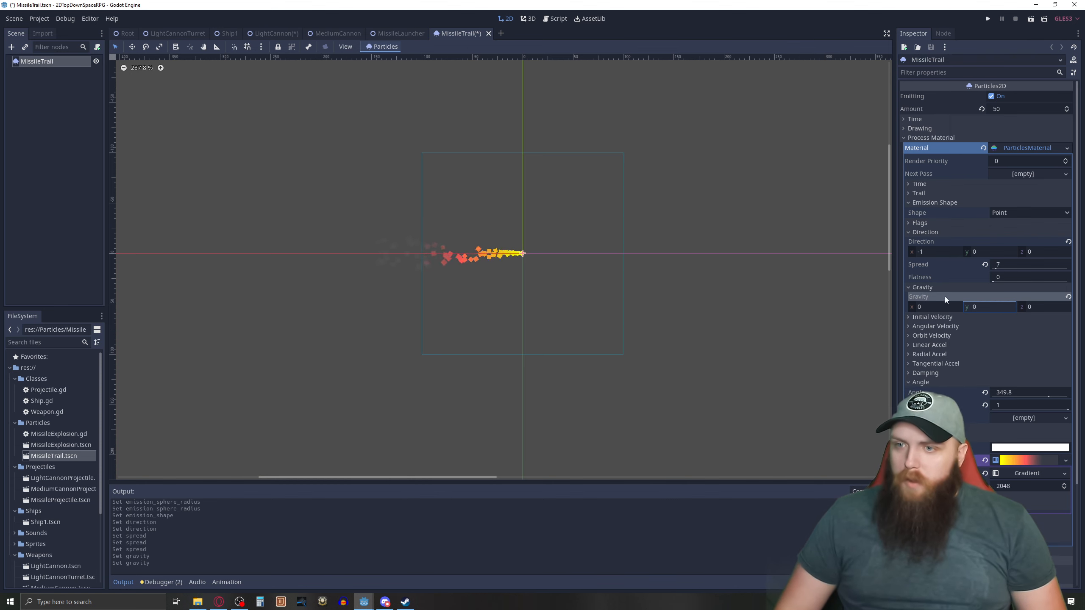
click(906, 287)
Try a Velocity Random of 0.8 for the missile trail's initial velocity, and set it to 0.
click(906, 296)
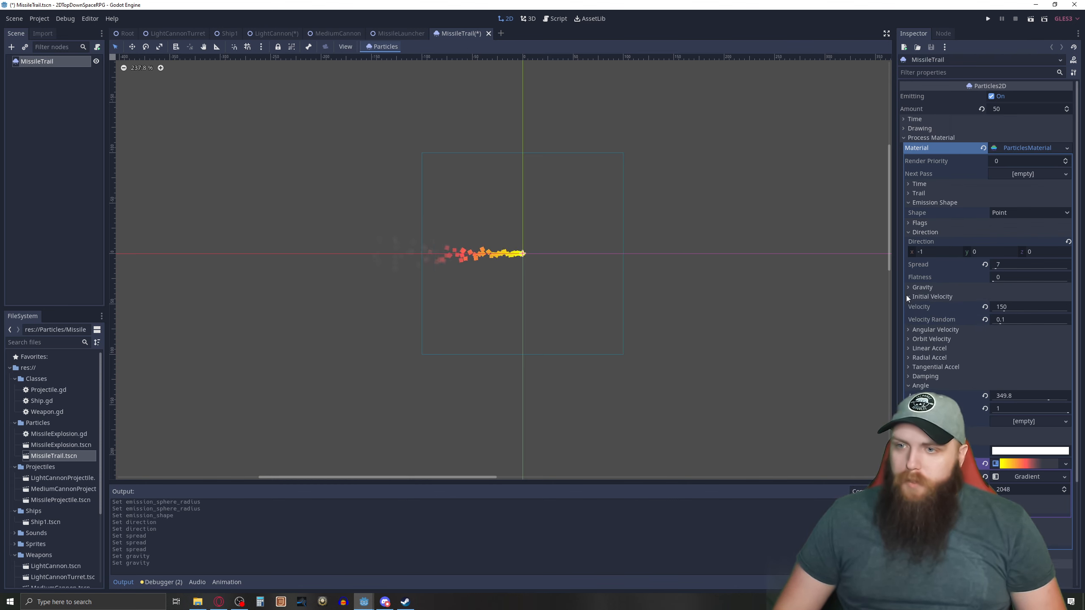
click(1025, 307)
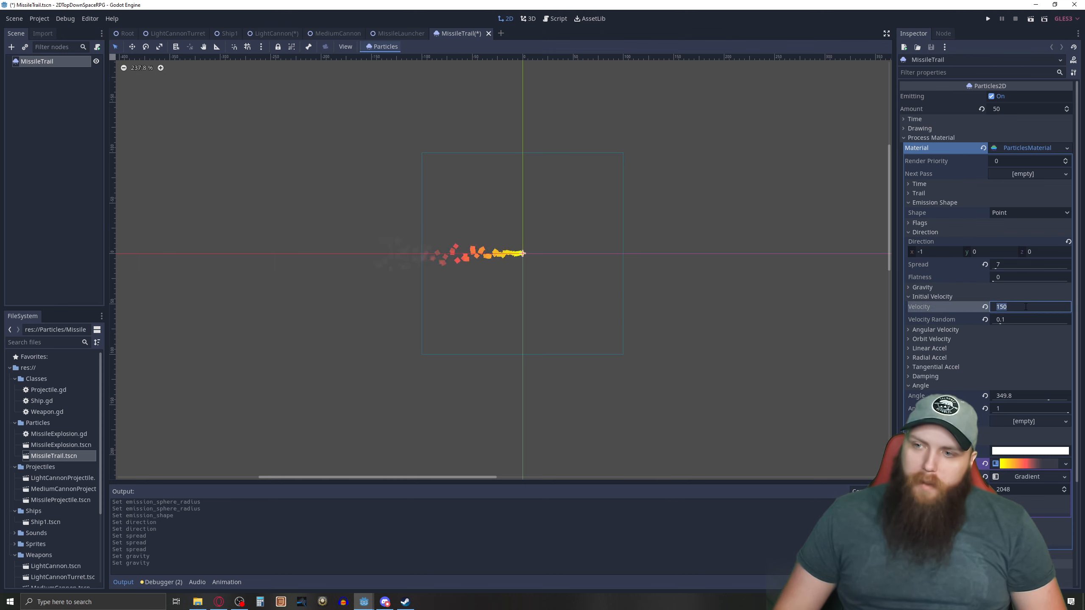
click(1009, 319)
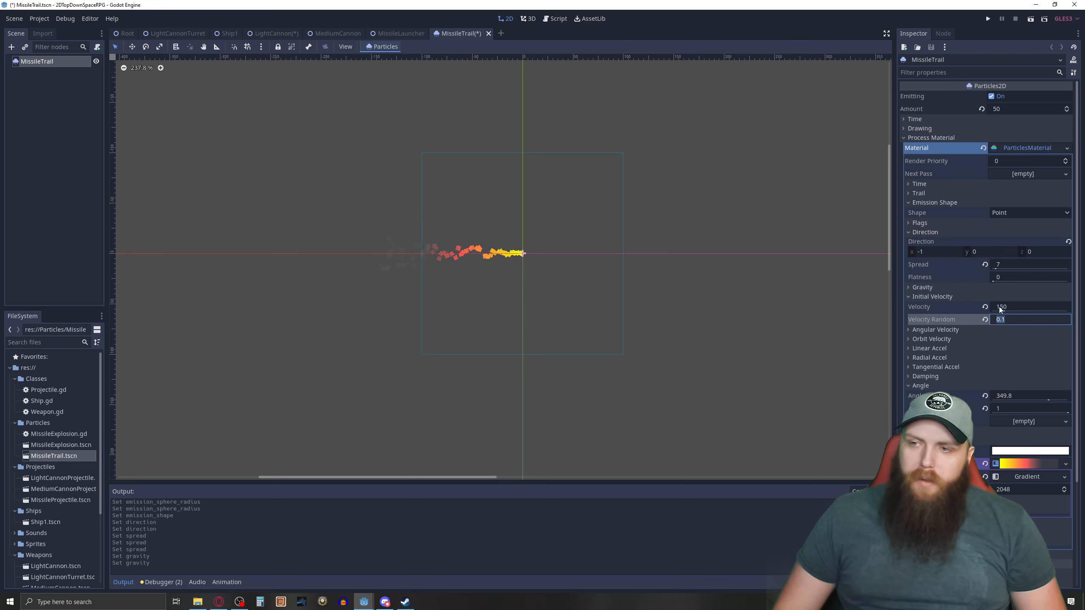
click(1008, 320)
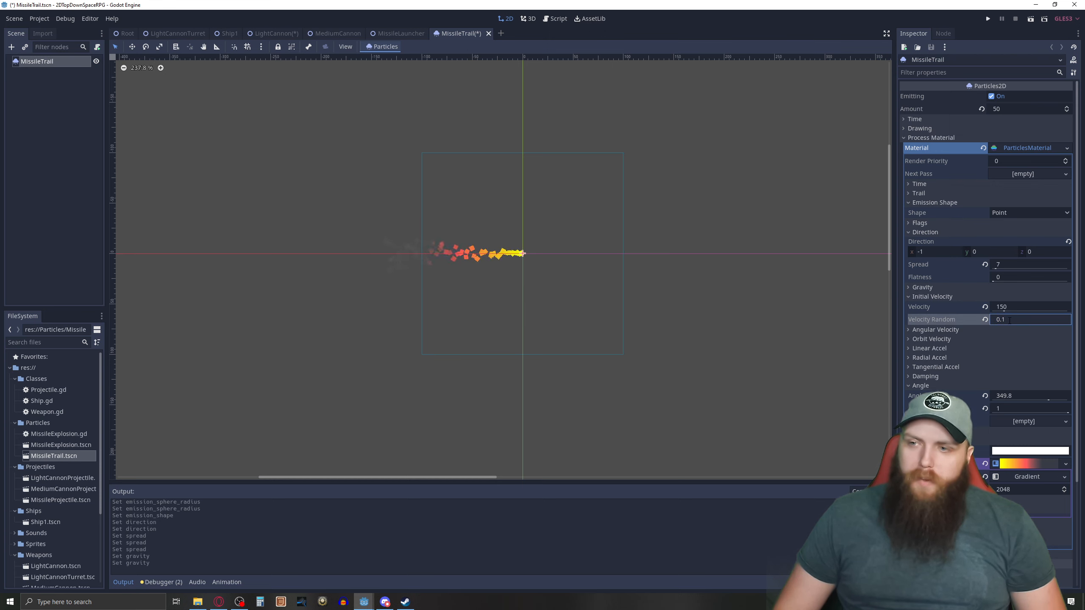
key(BackSpace)
text(8)
key(Return)
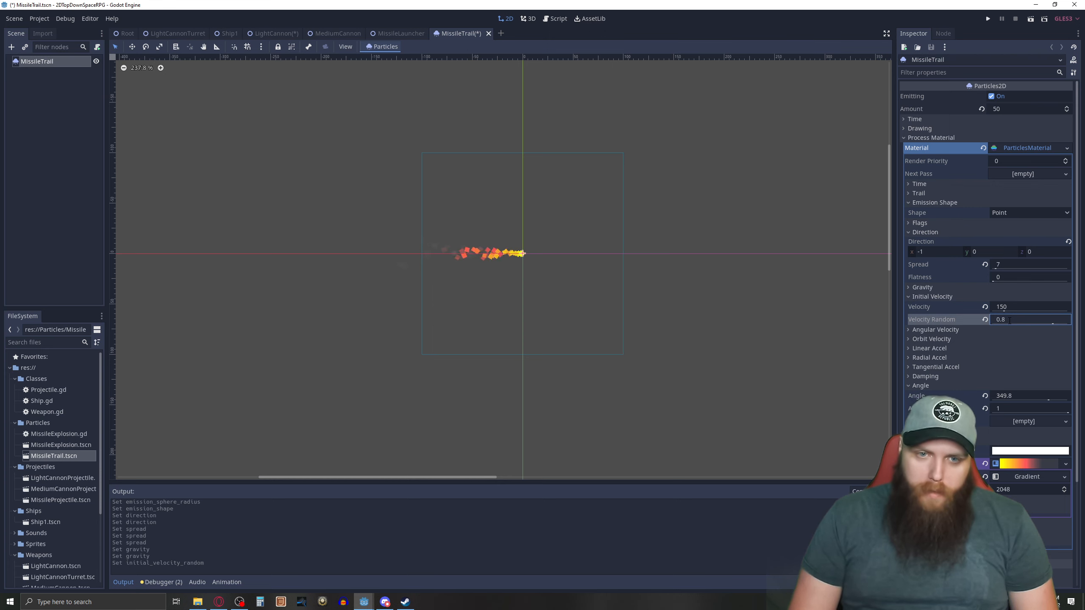
click(1009, 320)
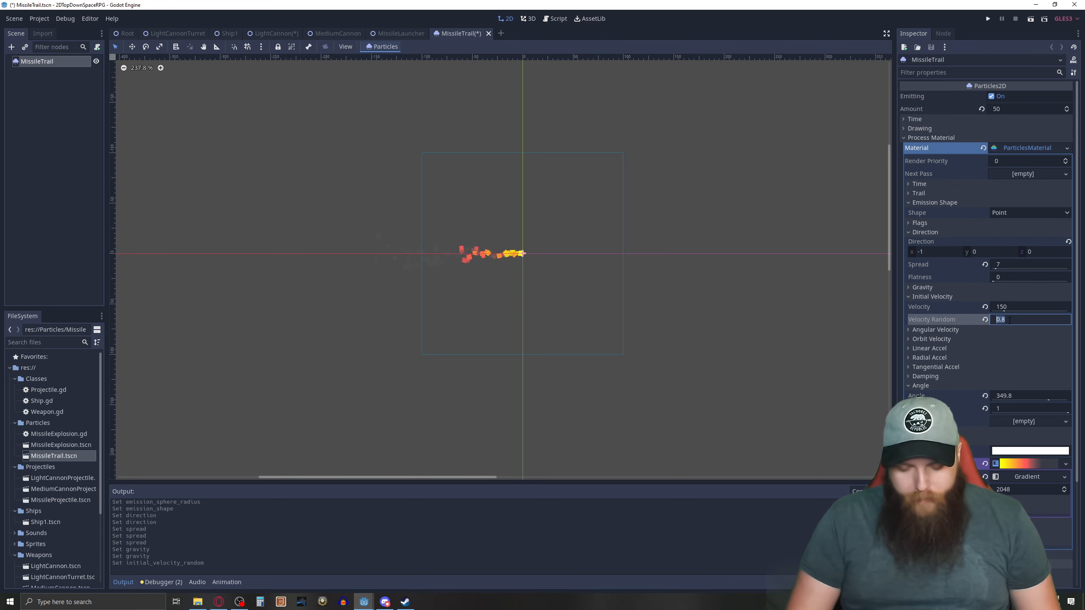
text(0)
key(Return)
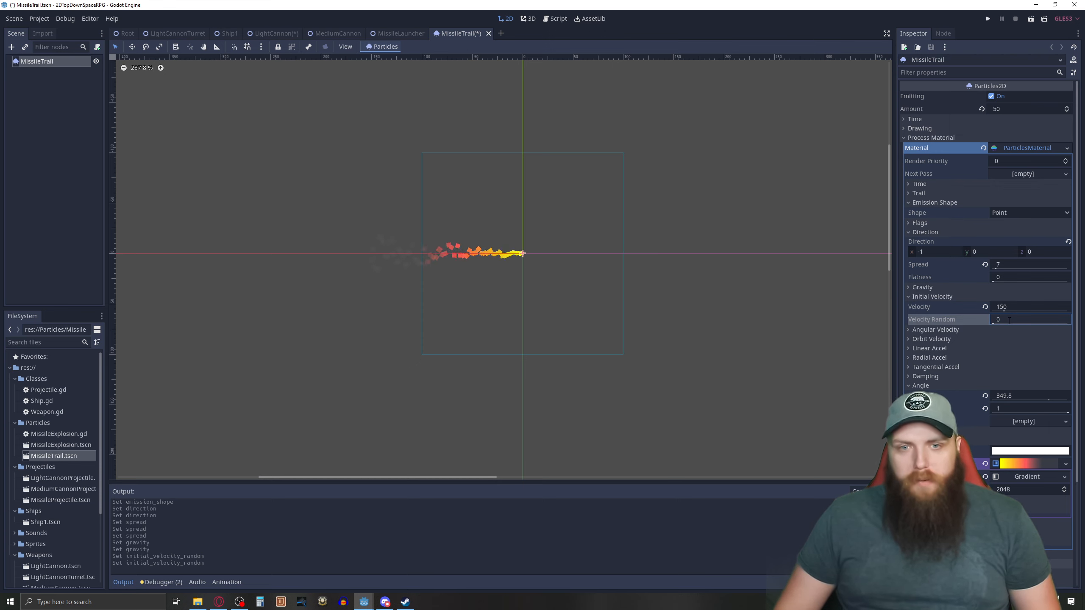
Try Velocity Random values of 0.2 and 0.3, return it to 0, and collapse the Initial Velocity properties.
text(.)
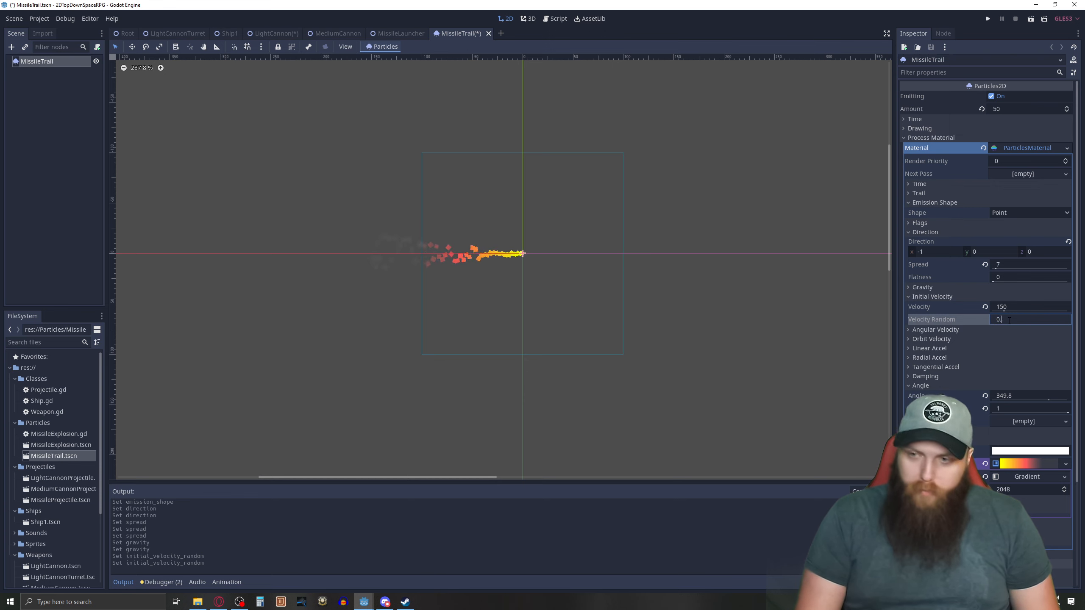
text(2)
key(Return)
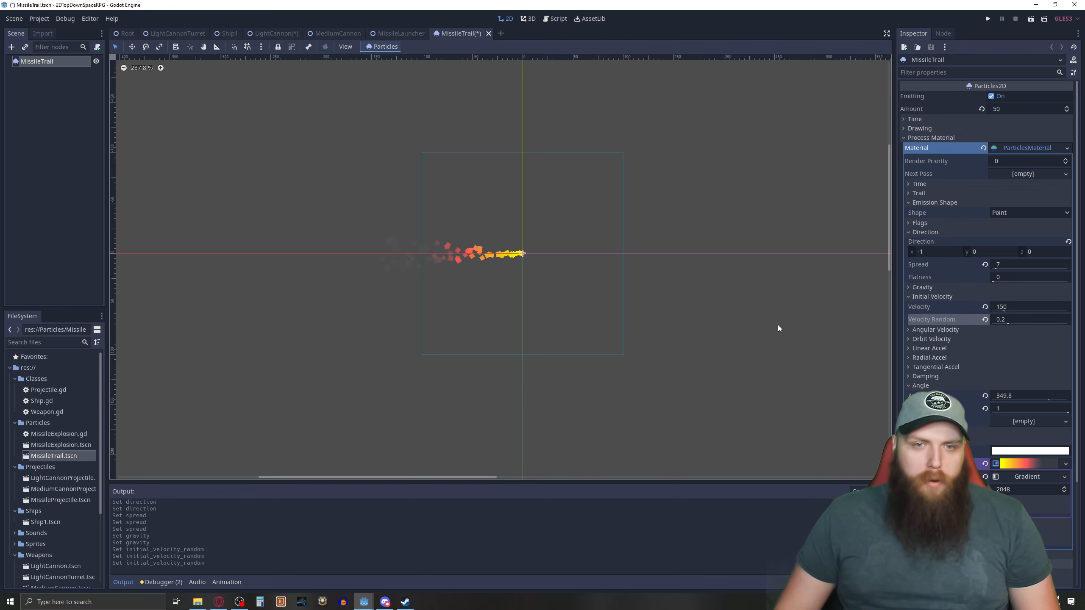
click(1009, 319)
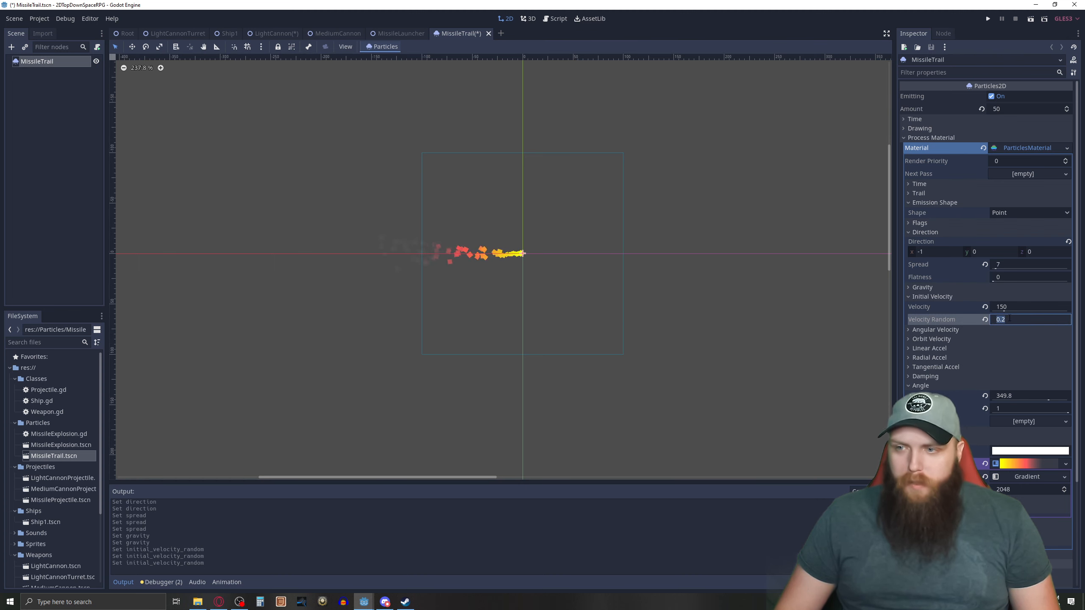
key(BackSpace)
text(3)
key(Return)
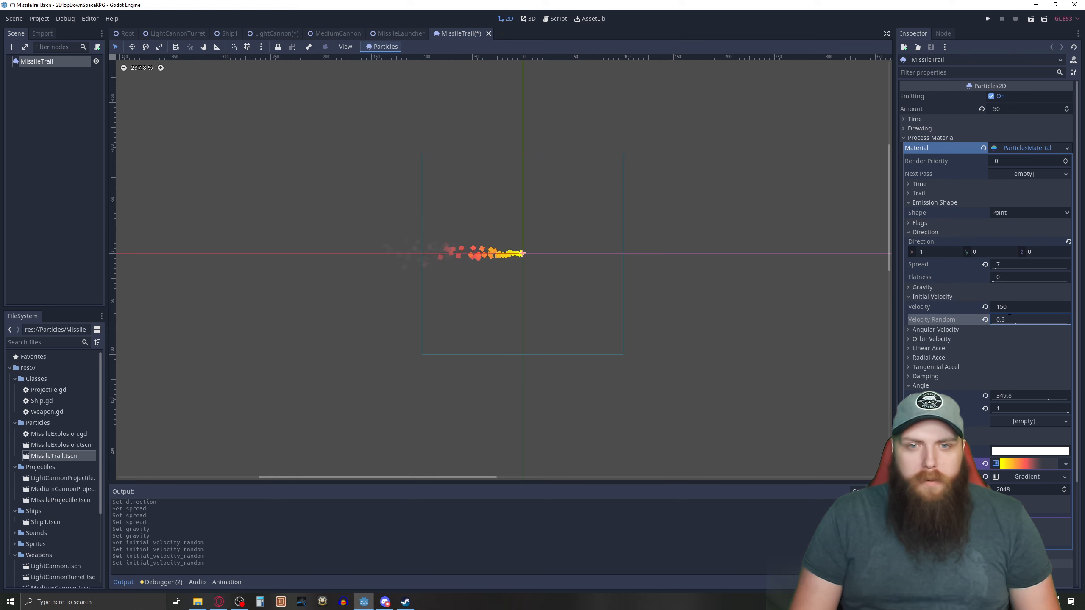
click(1009, 319)
text(0)
key(Return)
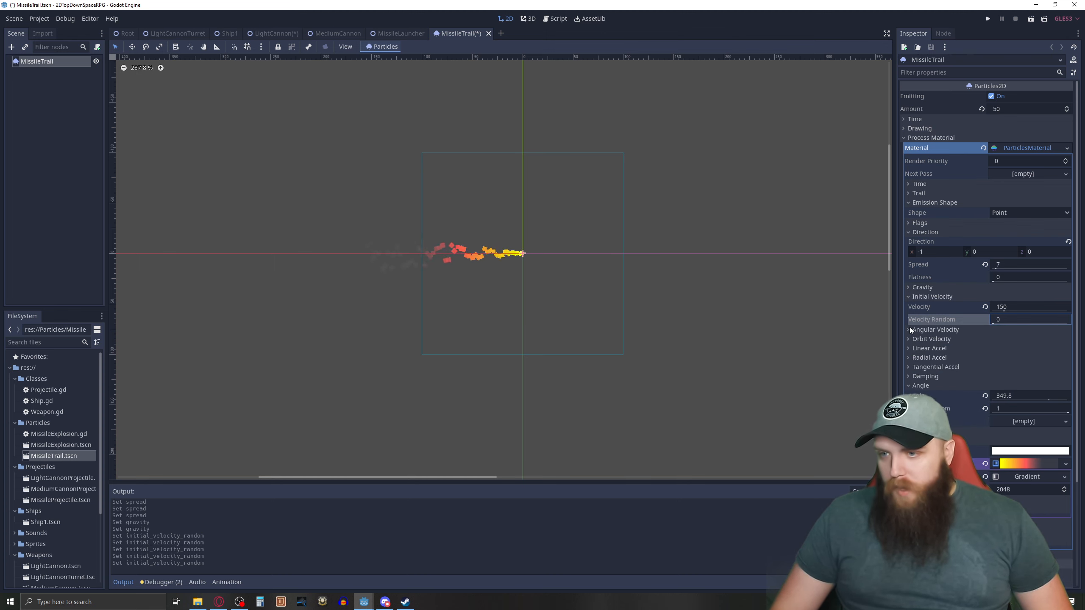
click(908, 297)
Try a Damping of 50 on the missile trail's particles, and raise it to 250.
click(922, 353)
click(1020, 362)
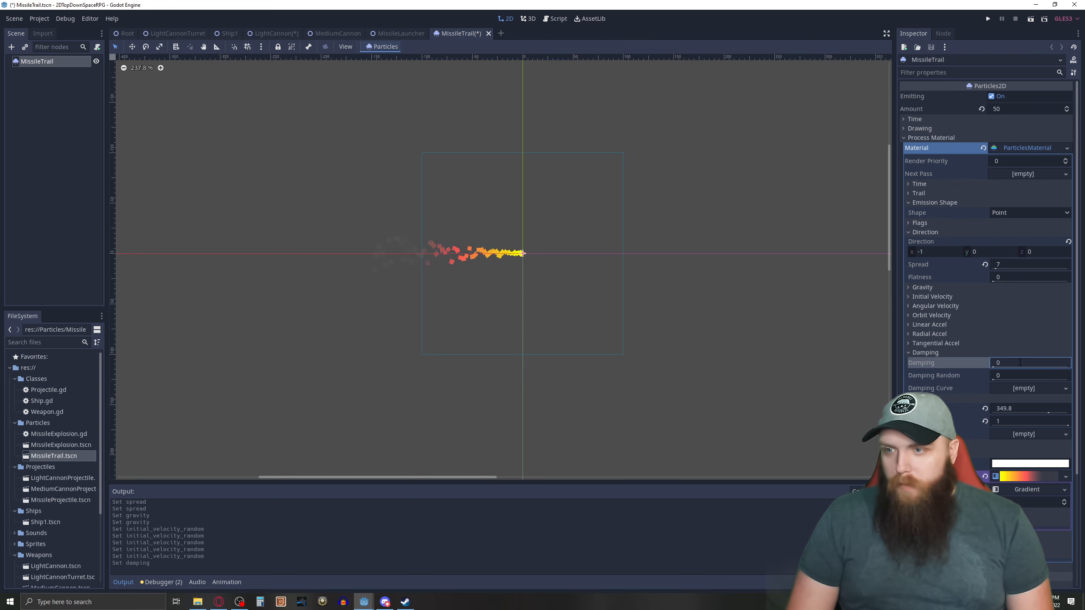
click(1020, 362)
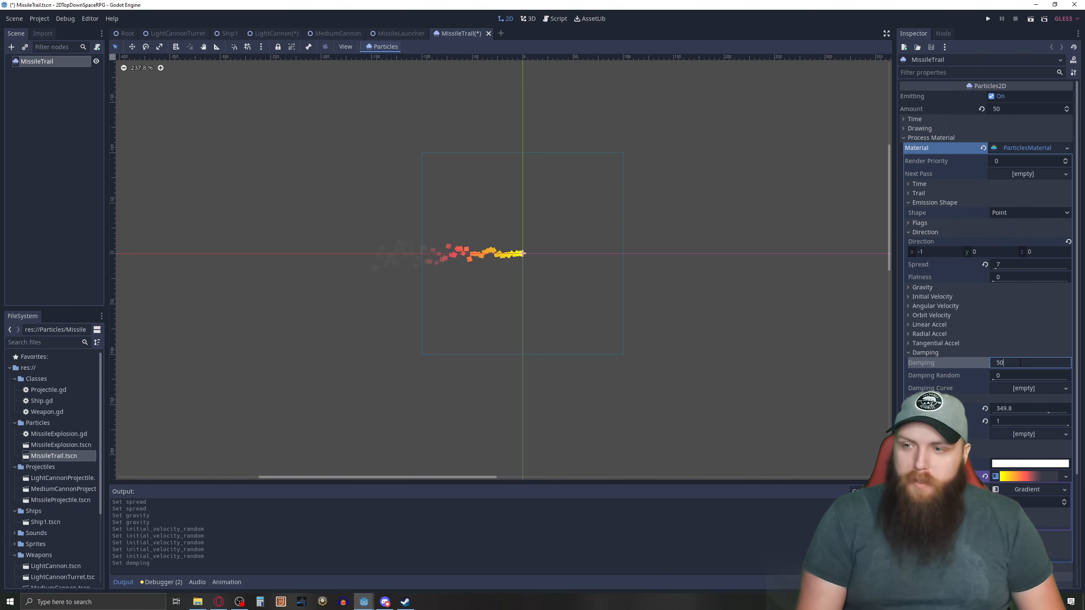
text(50)
key(Return)
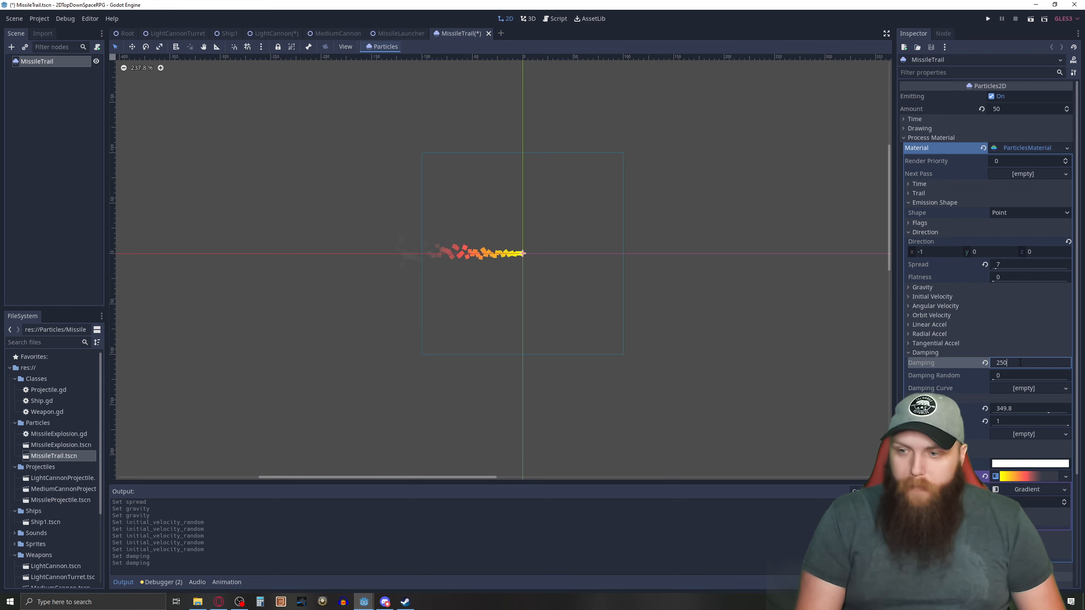
key(Return)
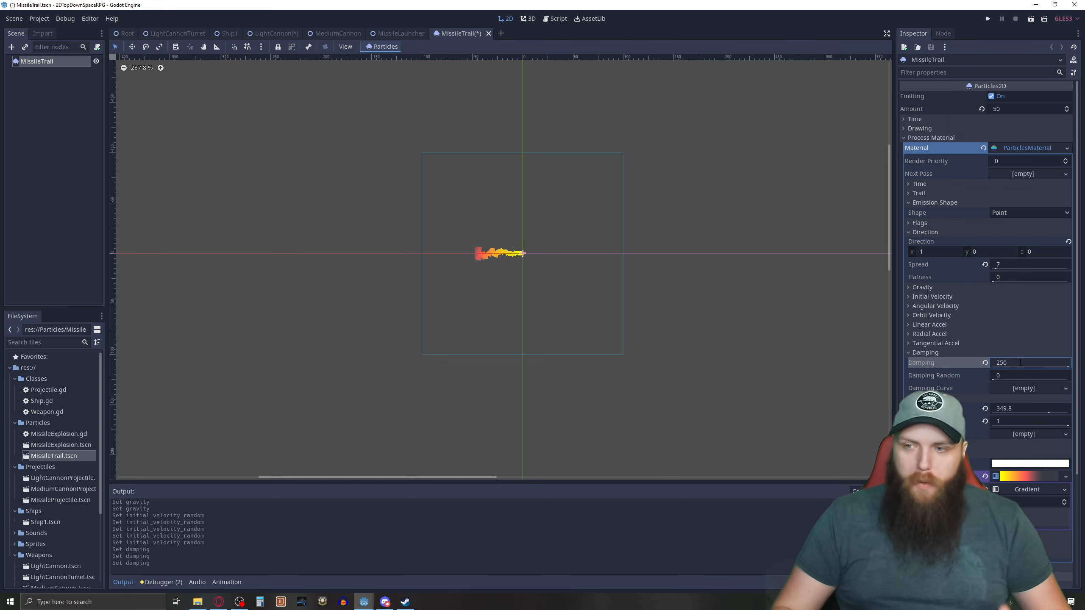
Try a Damping of 150 on the missile trail's particles, and return it to 0.
double_click(1020, 362)
text(150)
key(Return)
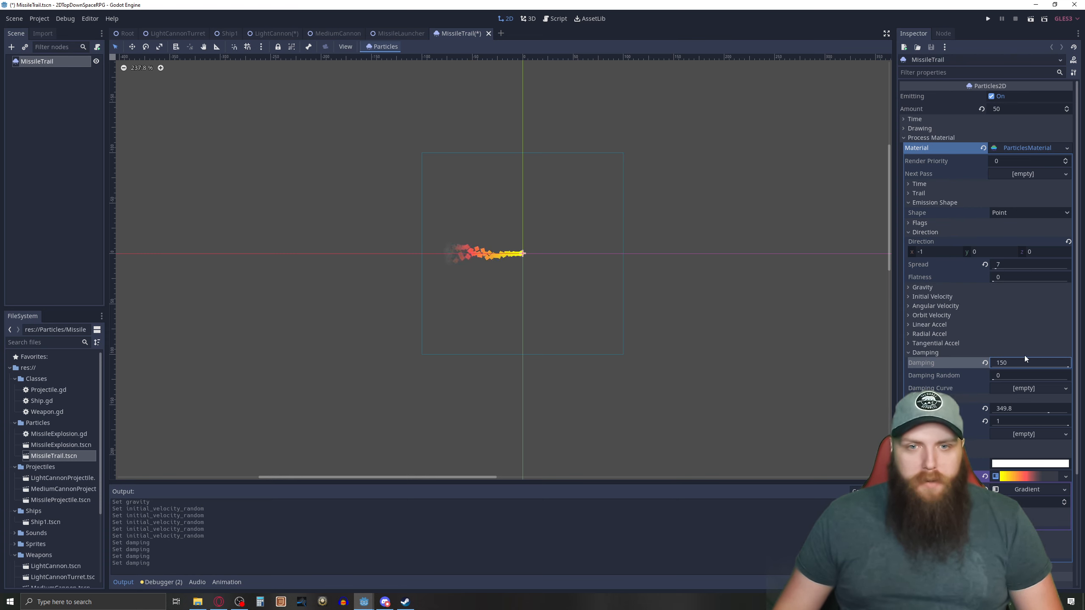
double_click(1023, 362)
text(0)
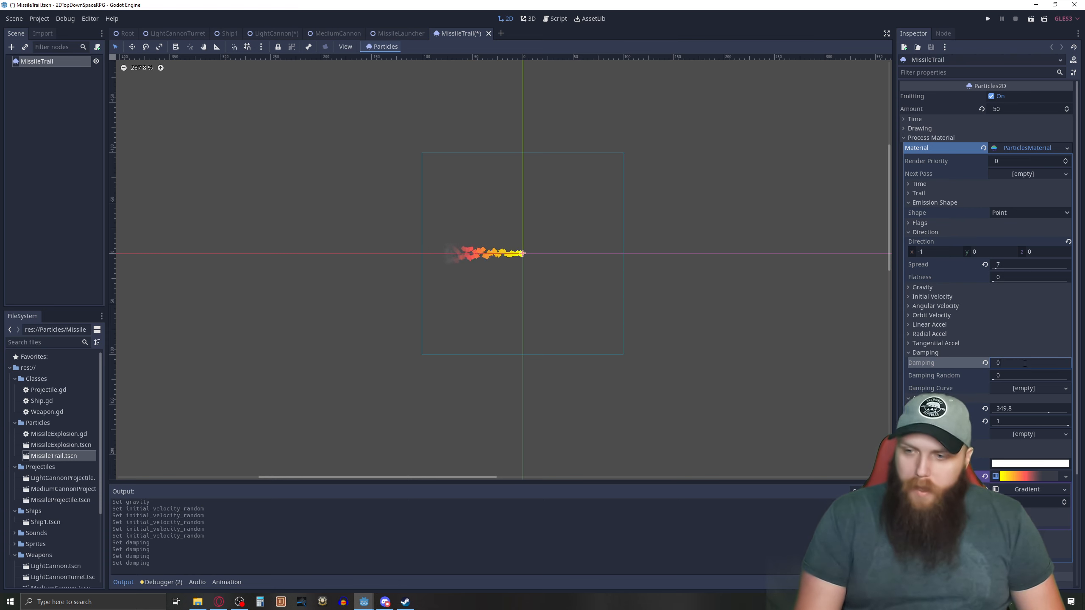
key(Return)
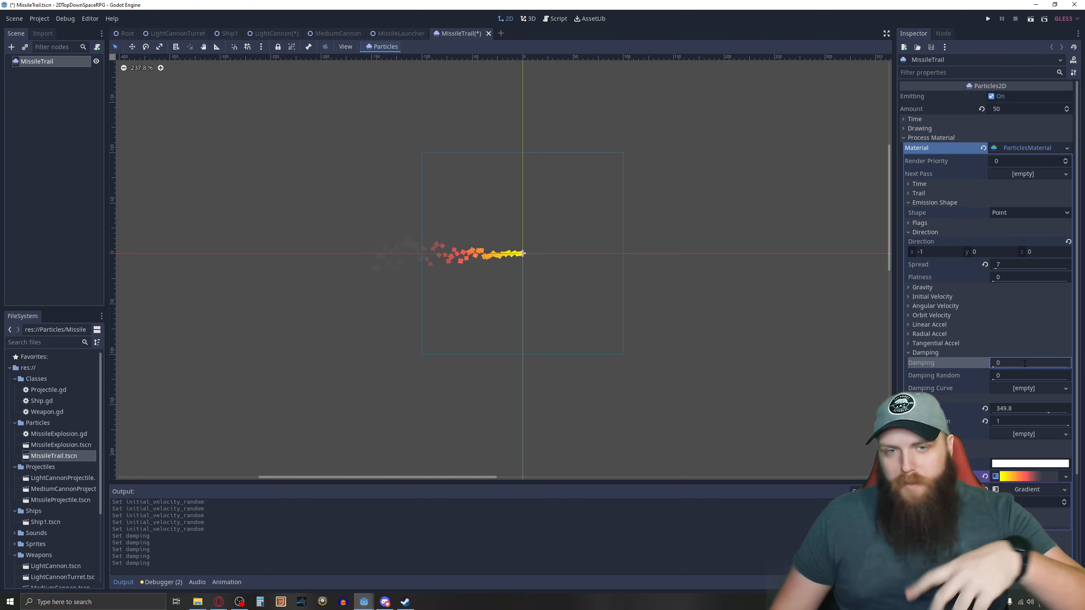
Set the missile trail's particle Angle to 0, and collapse the Damping and Angle properties.
click(909, 353)
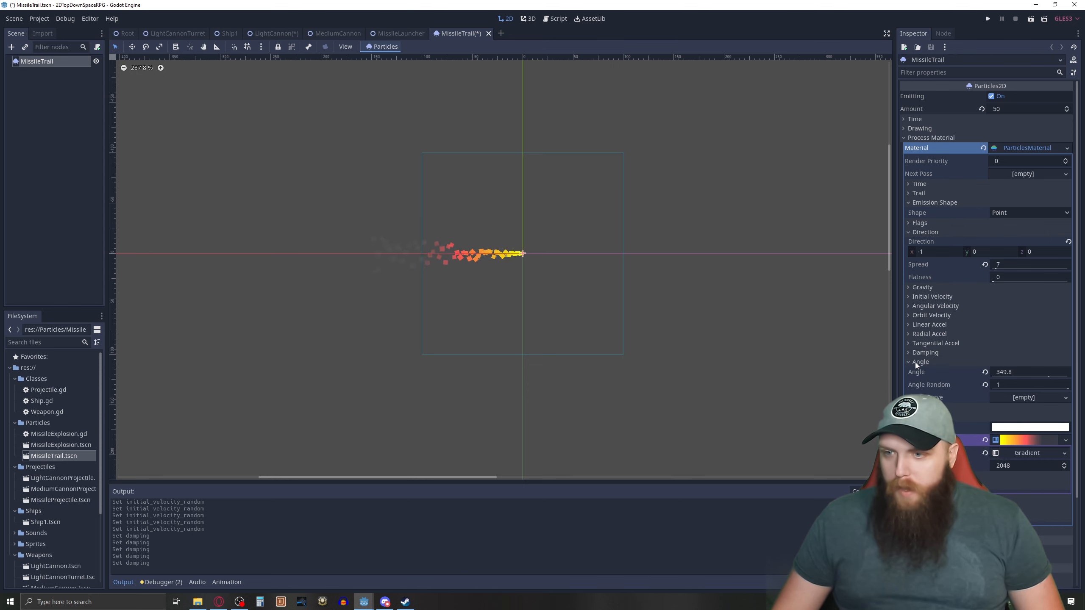
mouse_move(1048, 376)
mouse_down()
mouse_move(1007, 378)
mouse_move(1030, 378)
mouse_up()
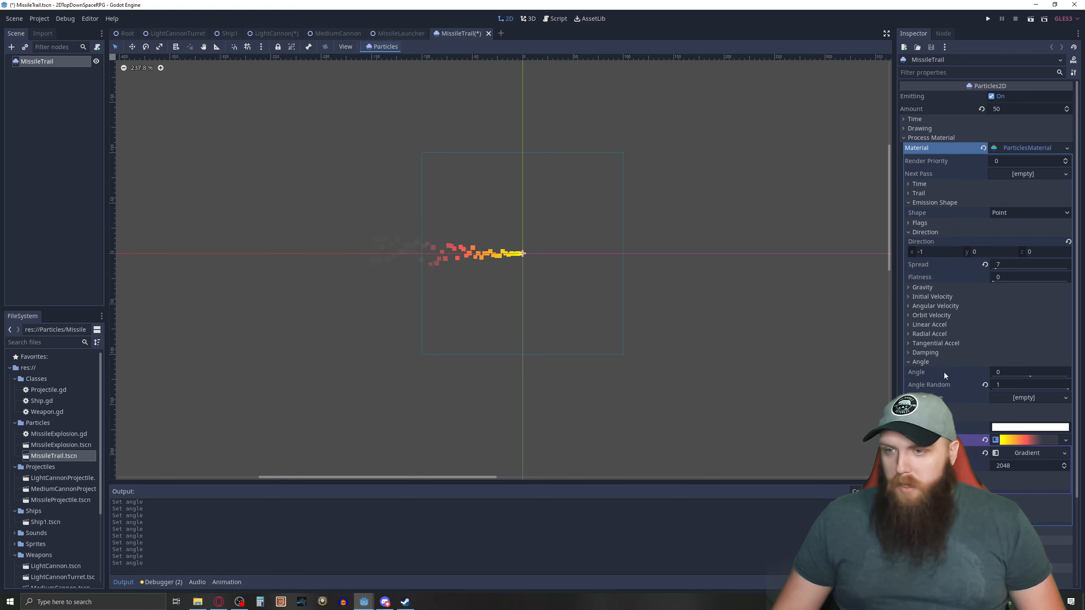
click(909, 361)
Try Scale values of 1 and 3 on the missile trail's particles, return it to 5, and collapse the Scale properties.
click(917, 371)
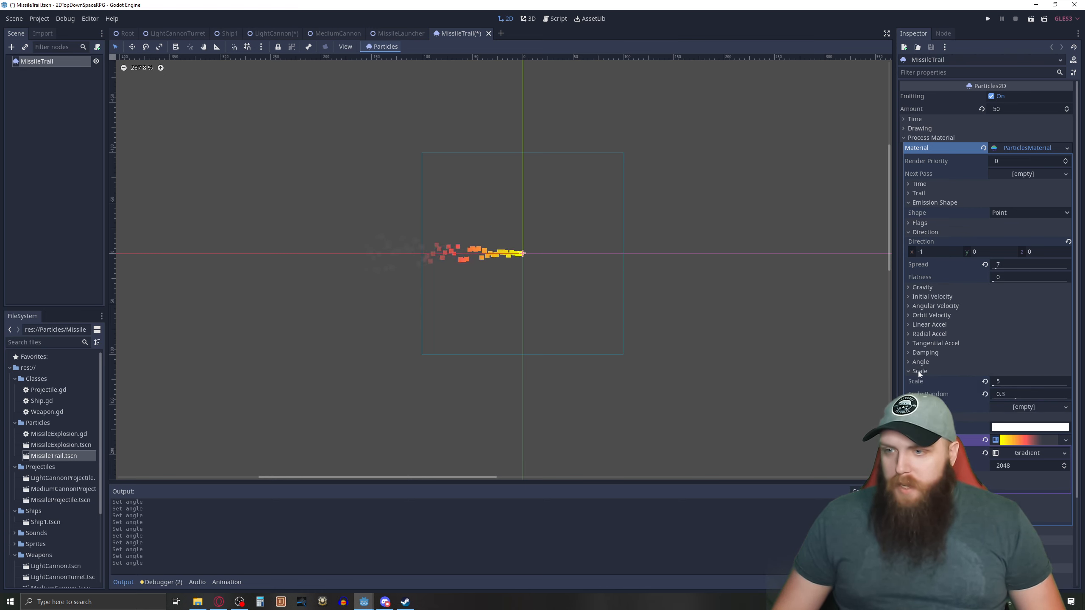
click(998, 382)
text(1)
key(Return)
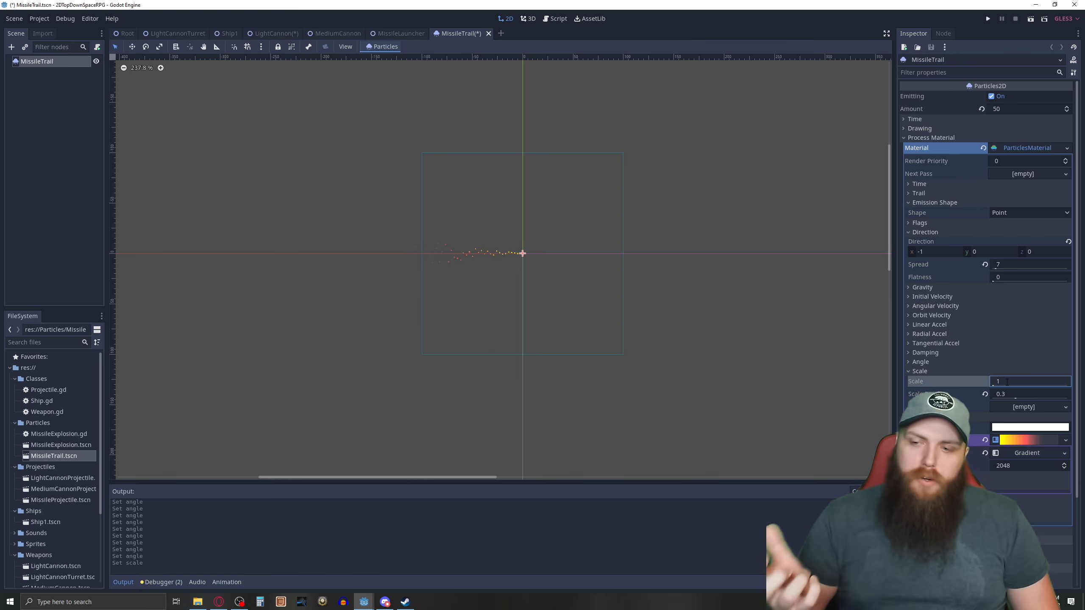
click(1007, 382)
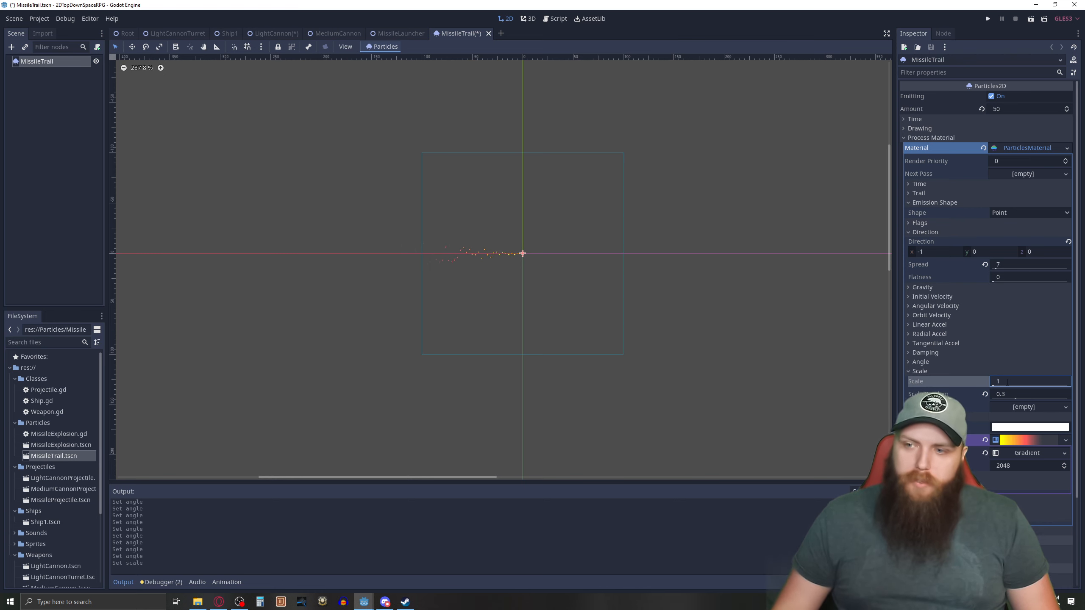
text(3)
key(Return)
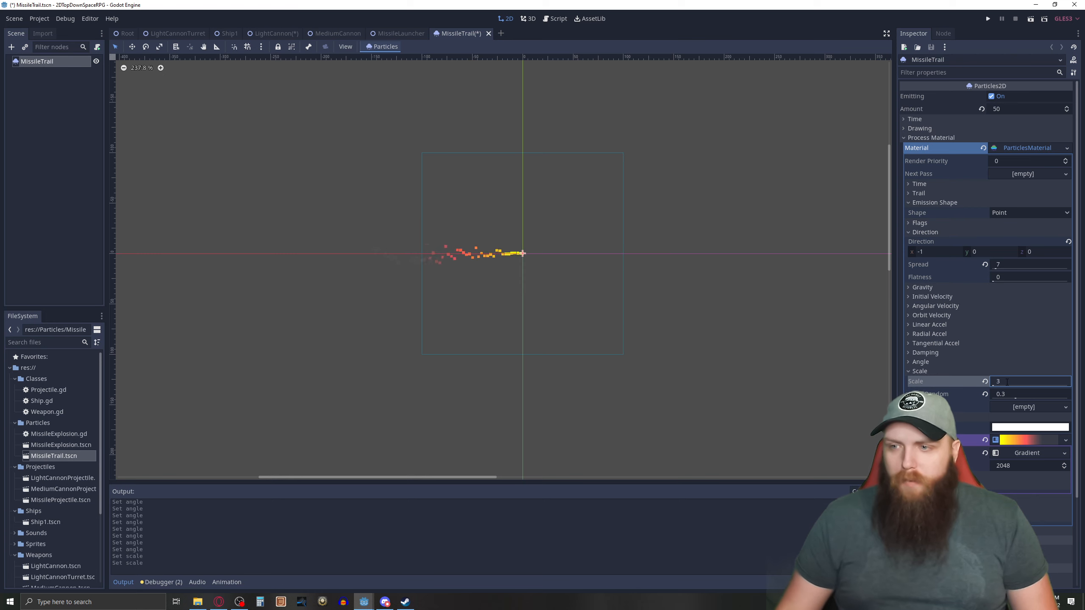
click(1006, 382)
text(5)
key(Return)
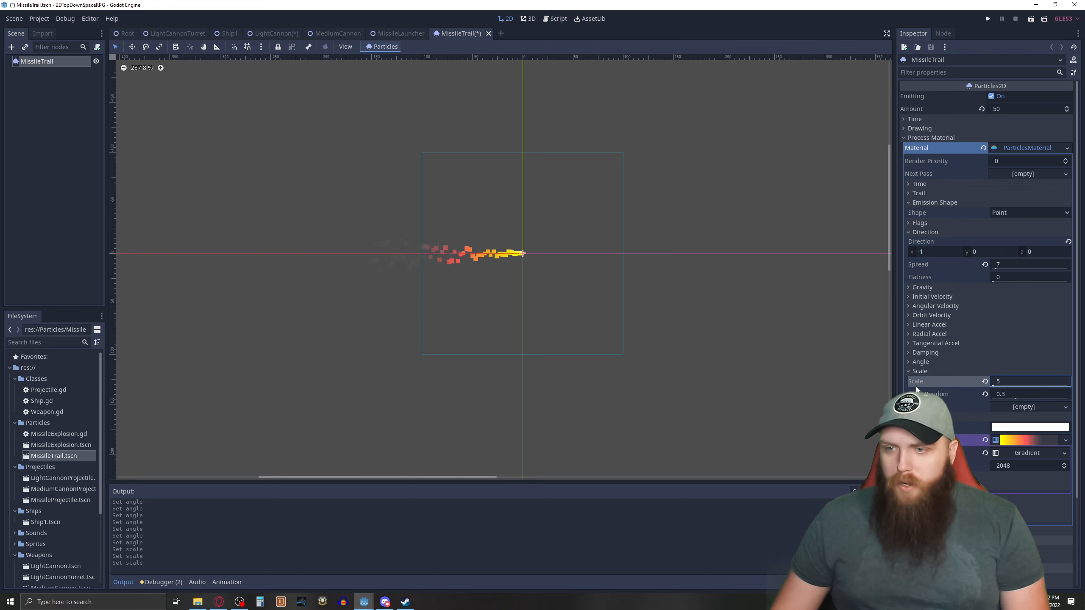
click(906, 371)
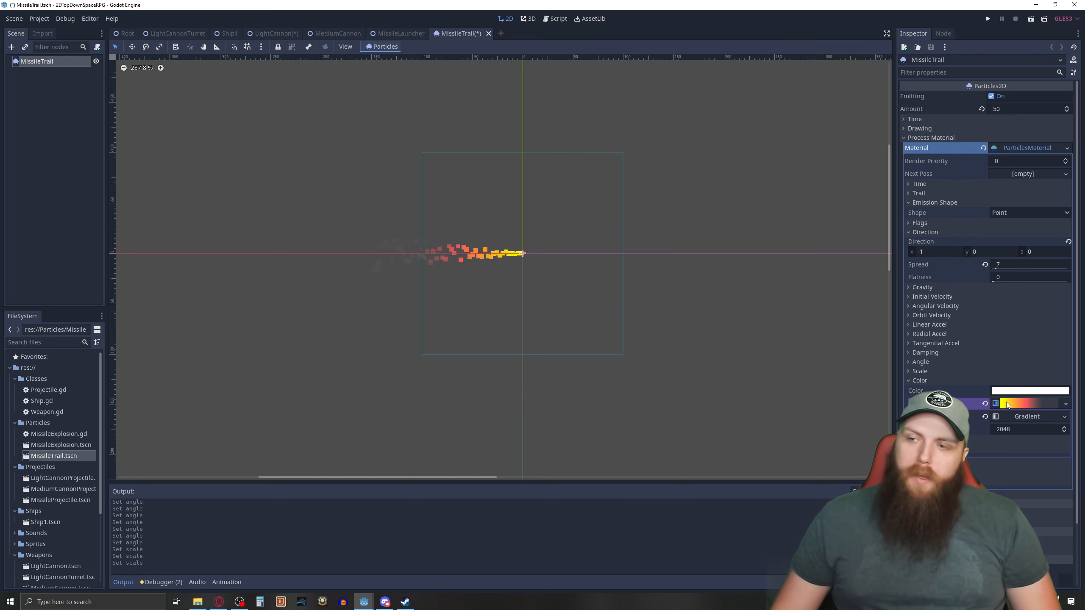
Expand the Color Ramp's gradient and recolor its first stop to turquoise 00ffcf.
click(1018, 418)
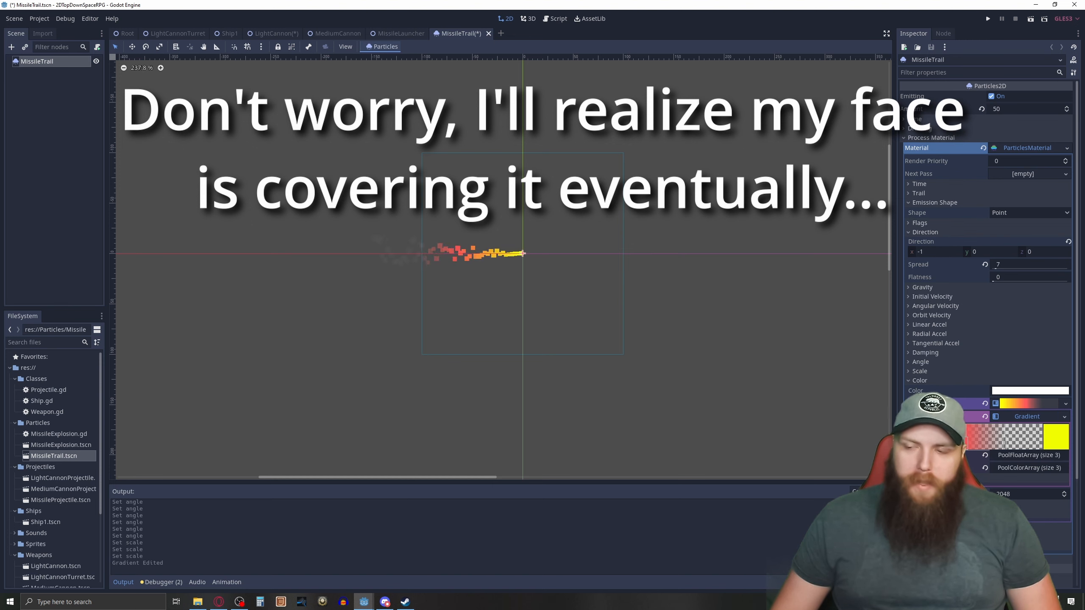
click(1061, 437)
drag(1030, 237, 1027, 264)
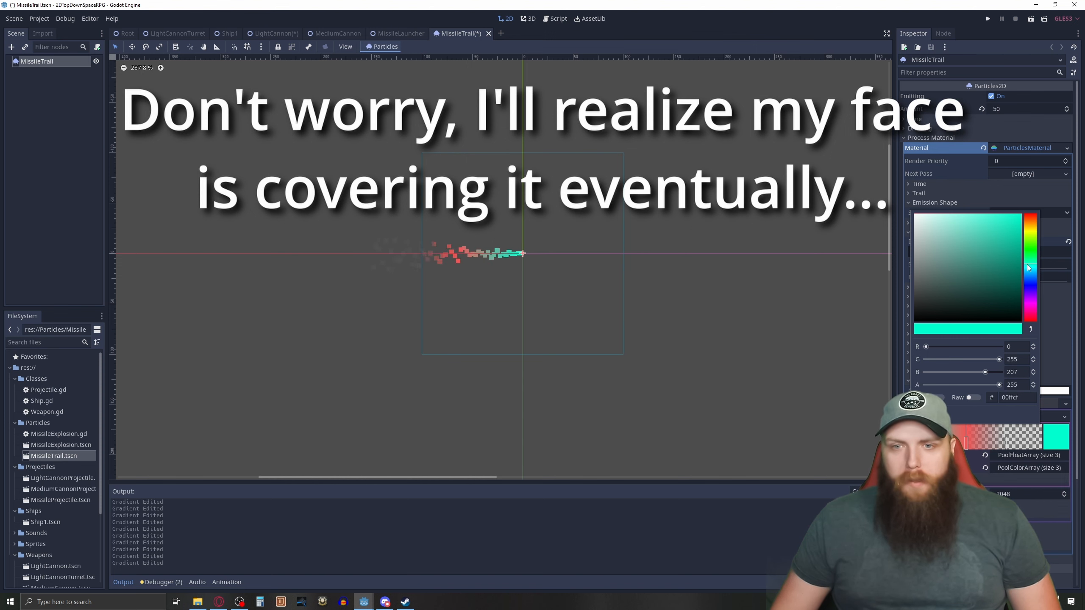
Try green 55f781 and lime aef755 as the color of the gradient's middle stop.
click(966, 442)
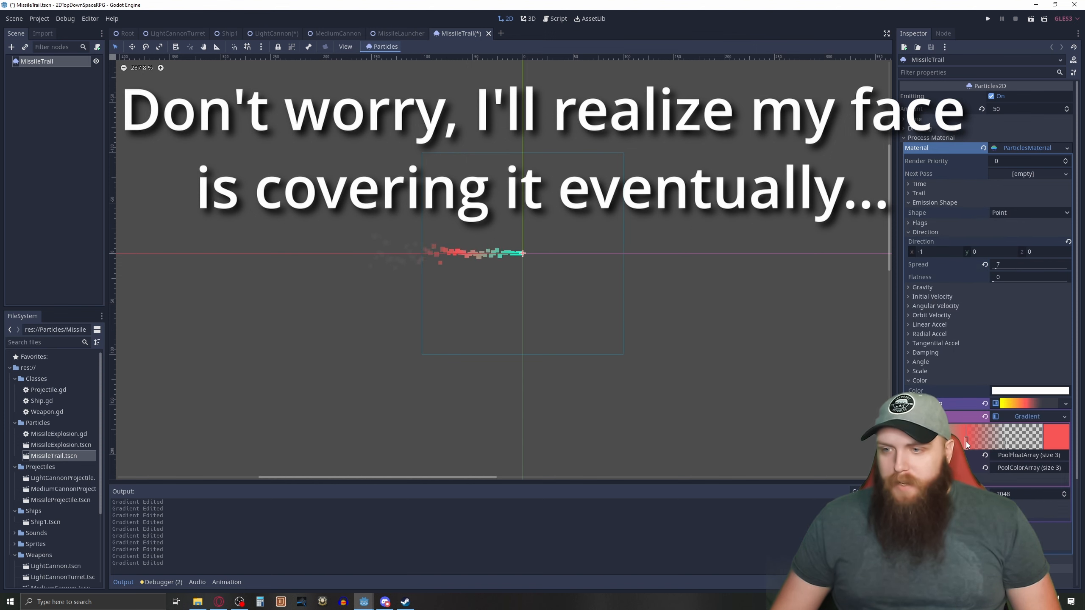
click(1046, 434)
click(1032, 253)
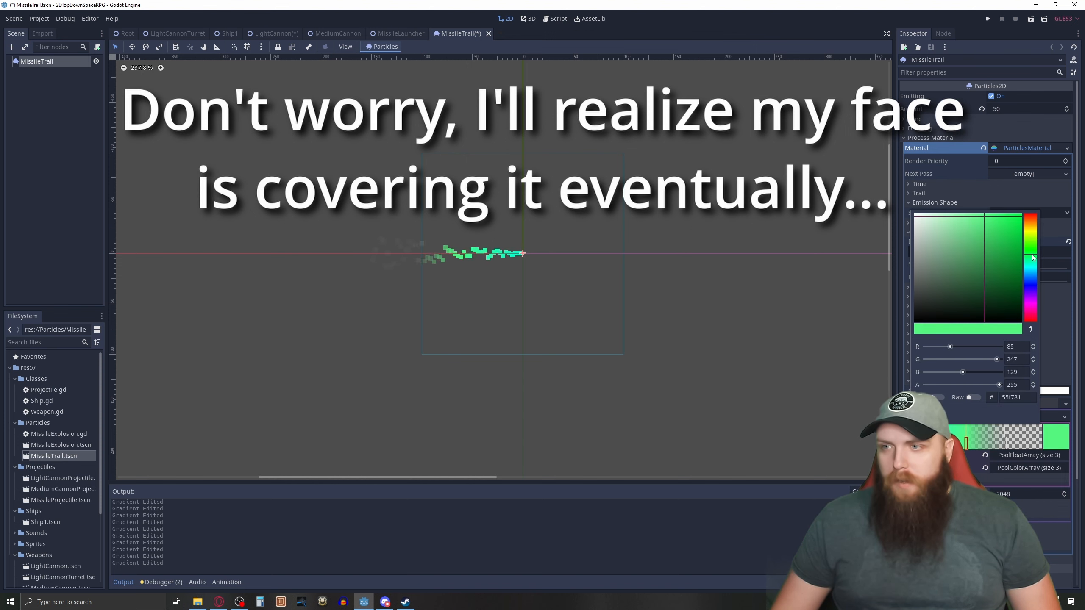
drag(1032, 255, 1032, 243)
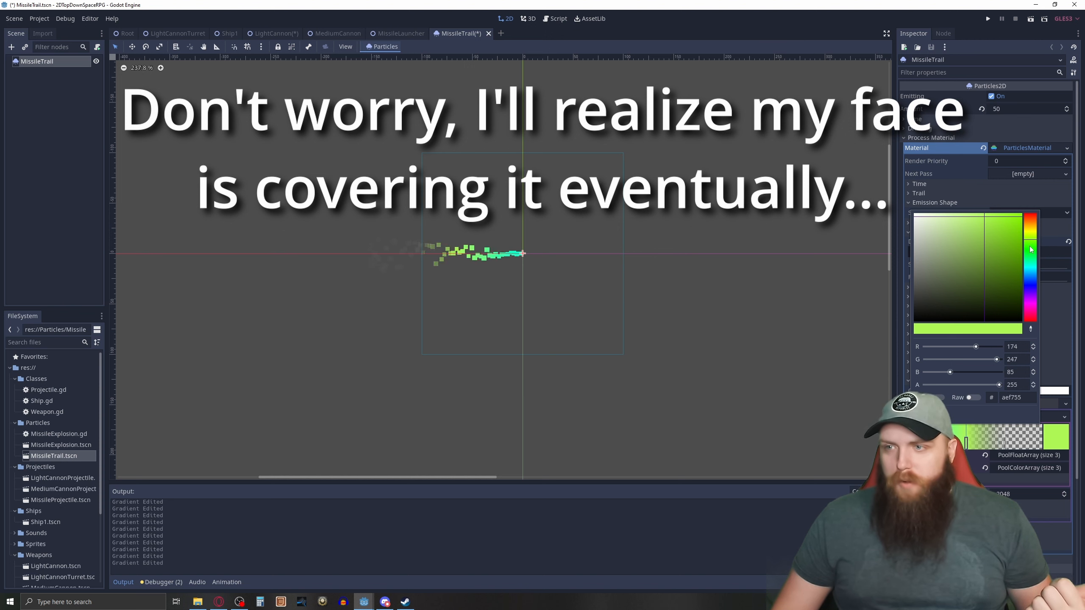
Undo the latest gradient edits, and set the gradient's first stop to yellow fdff00.
key(ctrl+z)
key(ctrl+z)
key(ctrl+z)
key(ctrl+z)
key(ctrl+z)
key(ctrl+z)
key(ctrl+z)
key(ctrl+z)
click(1056, 429)
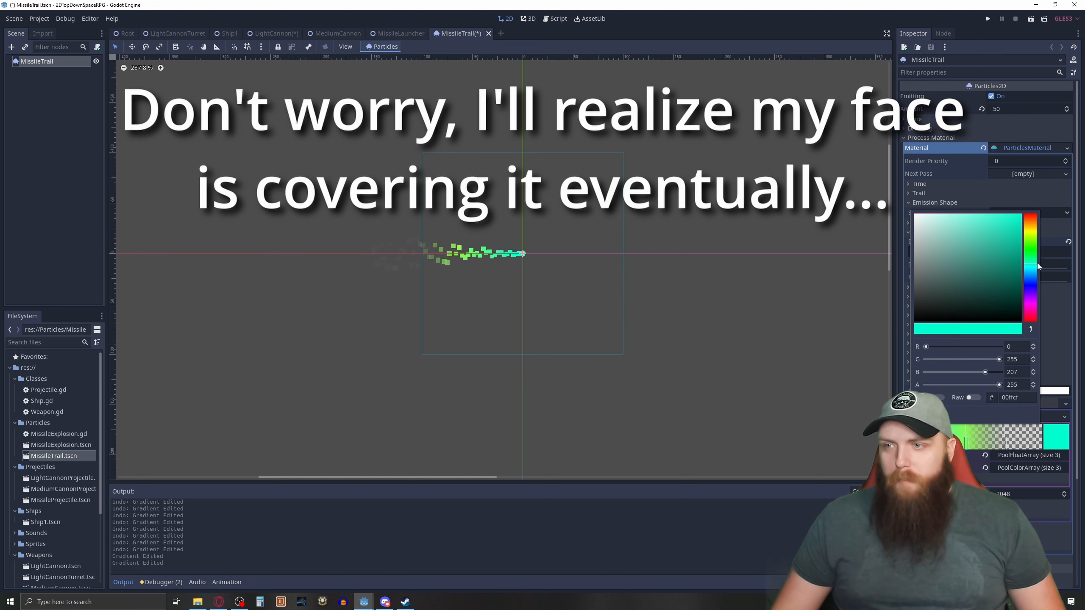
drag(1037, 265, 1032, 234)
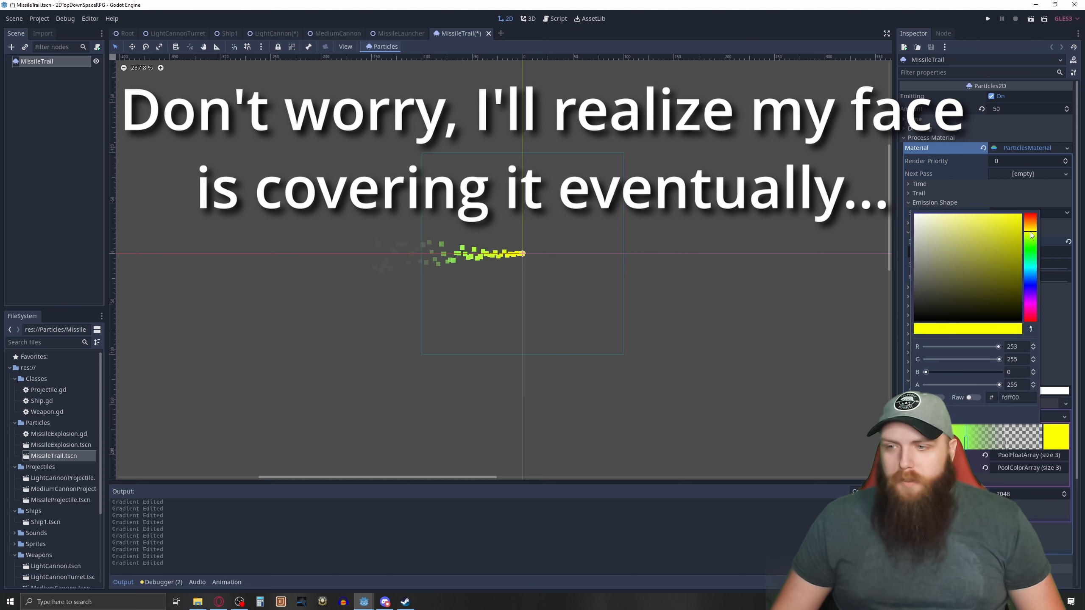
Set the gradient's middle stop to orange-red f77355.
click(966, 443)
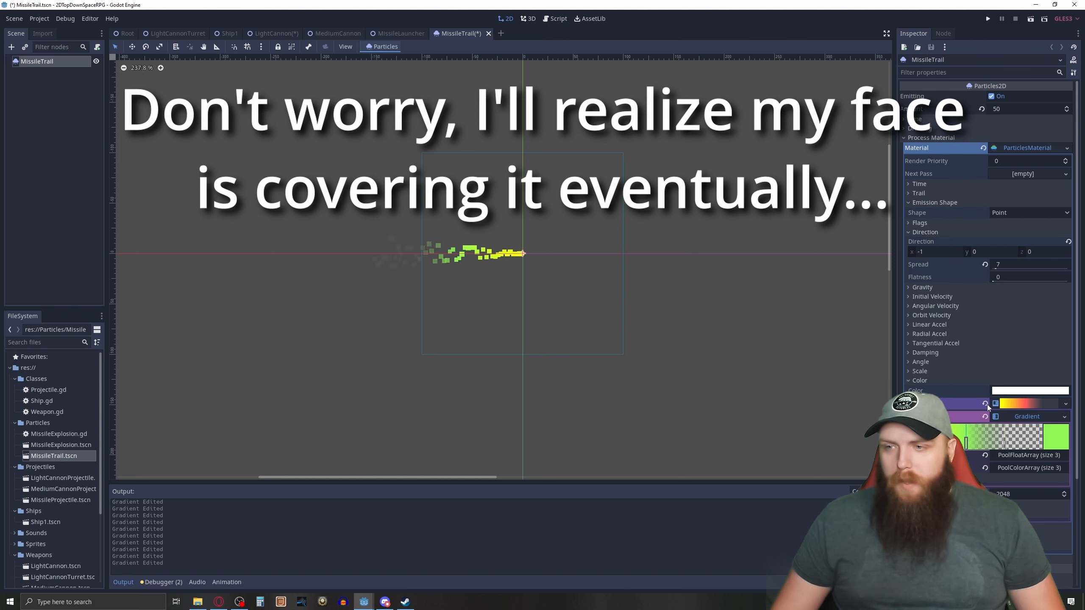
click(1053, 436)
drag(1023, 234, 1033, 217)
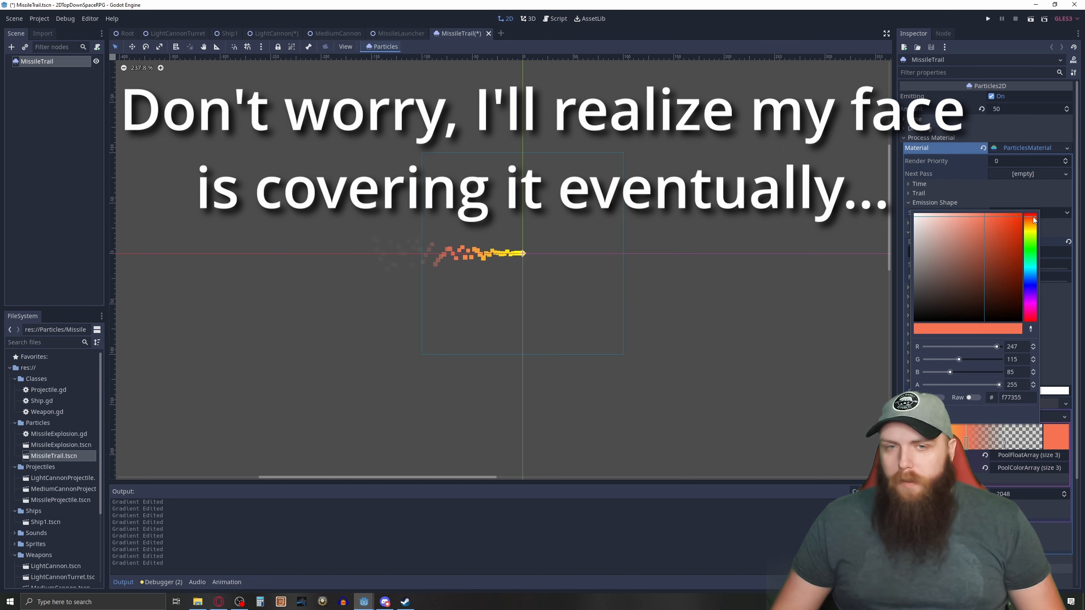
Examine the color and transparency of the gradient's last stop, and reselect the middle stop.
click(1004, 445)
click(1054, 435)
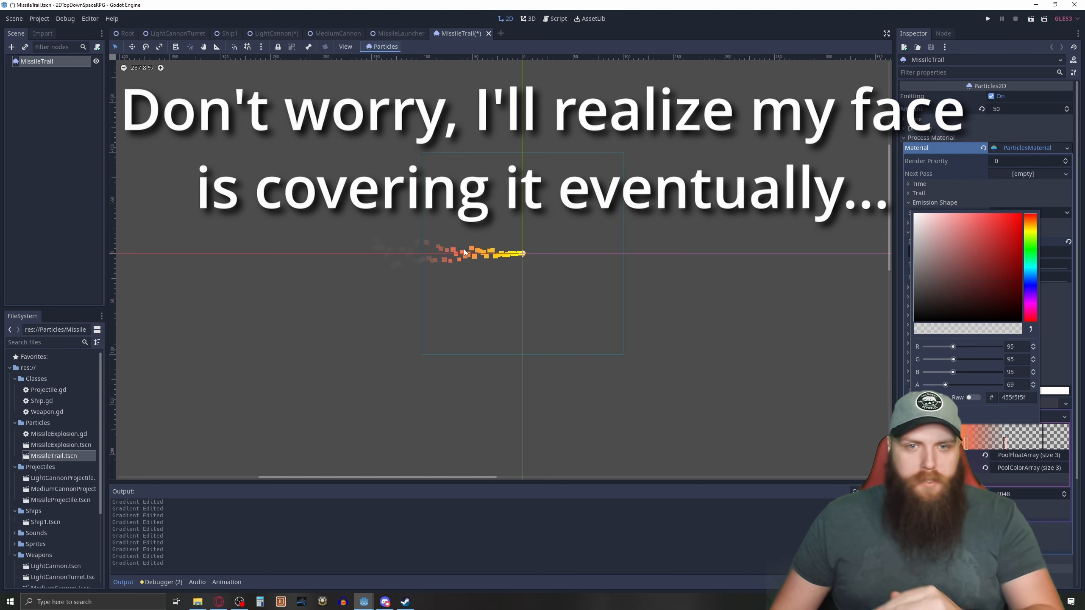
click(976, 448)
click(965, 443)
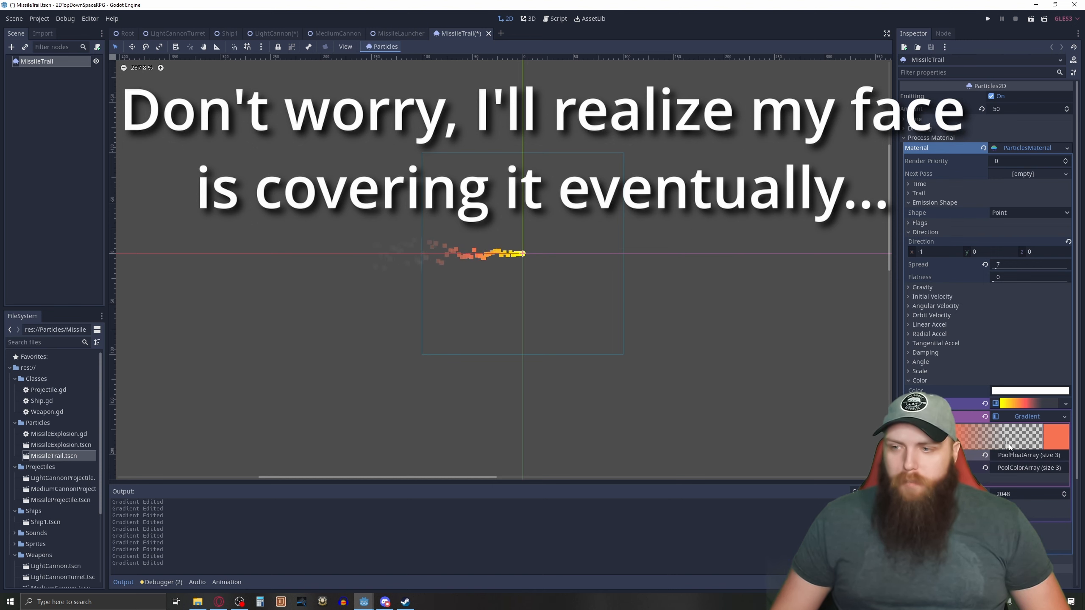
Try moving the gradient's transparent and orange-red stops close to the start, and move both back to their former positions.
drag(1005, 445, 967, 446)
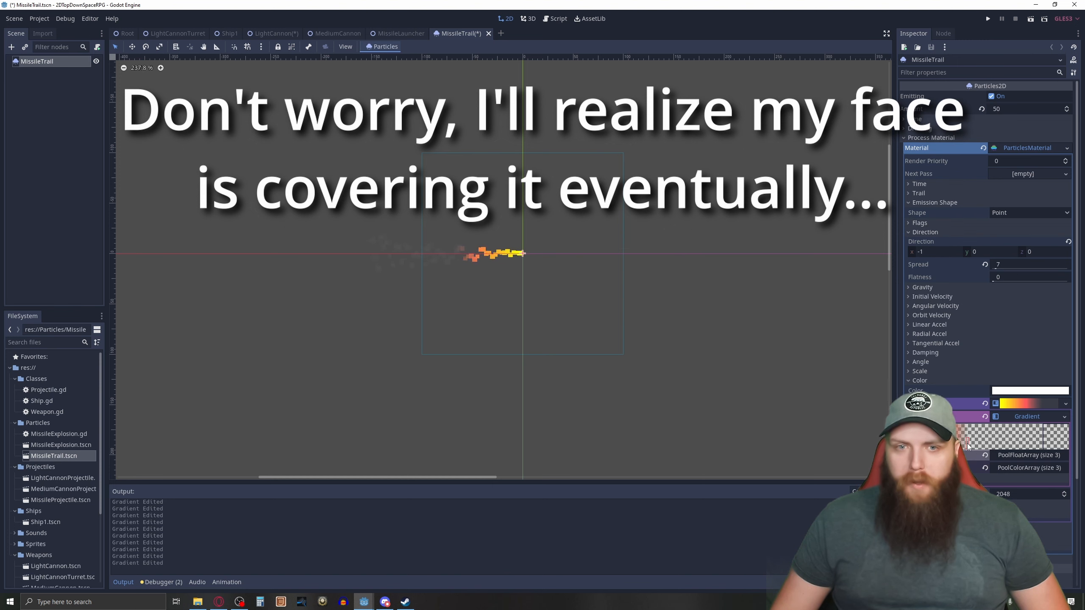
click(951, 446)
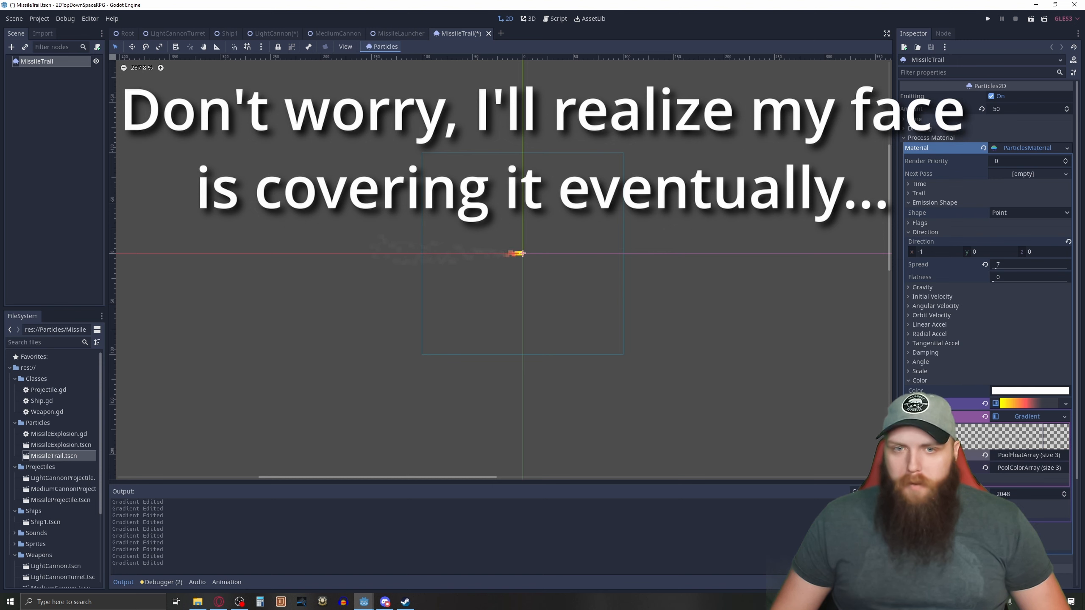
drag(930, 447, 985, 453)
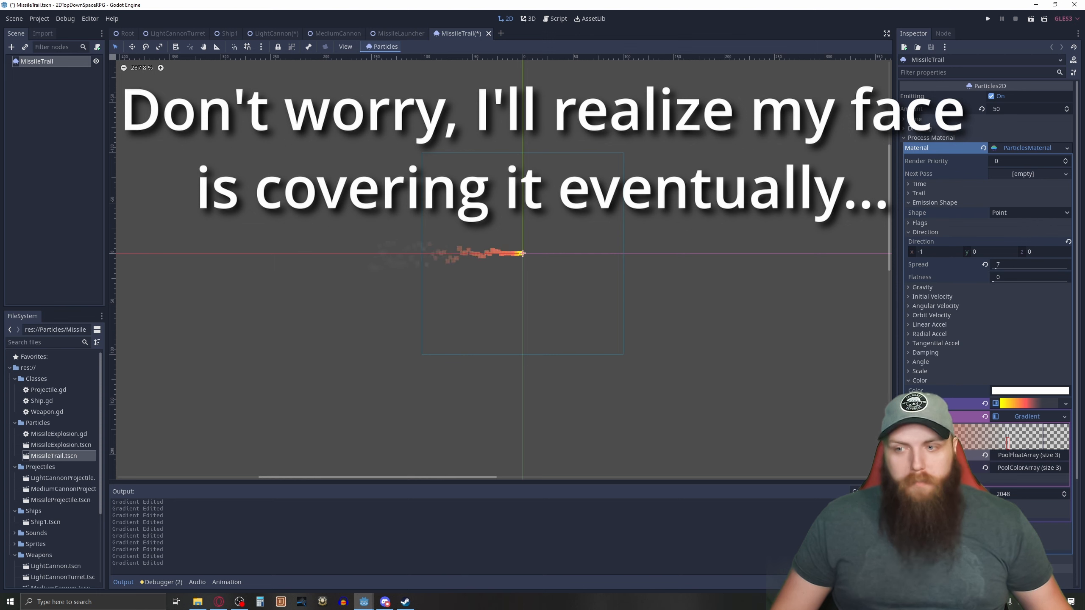
drag(917, 447, 966, 441)
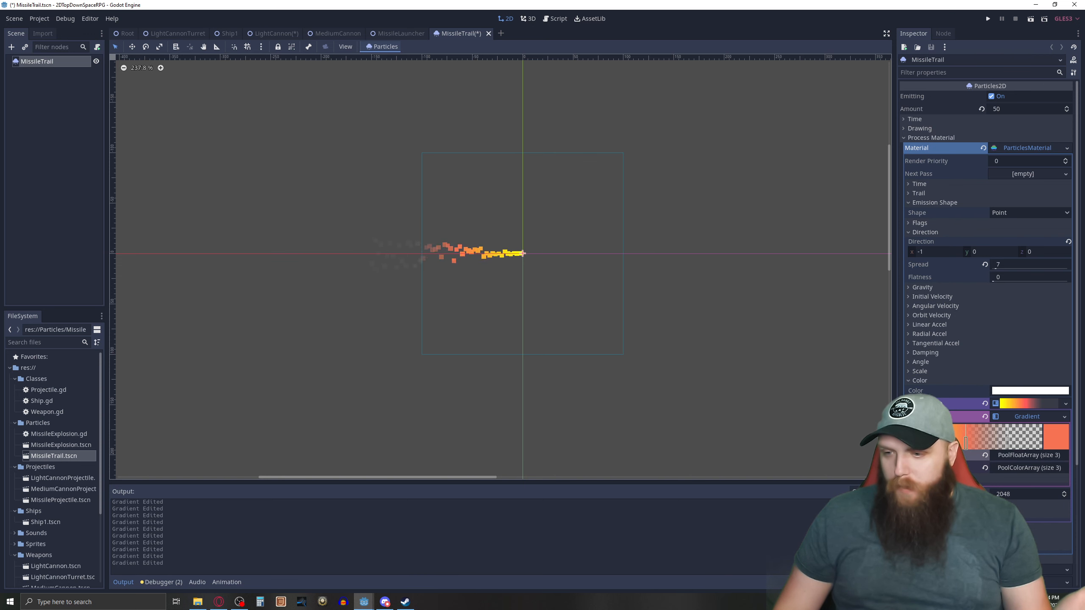
Select the gradient's existing stops one by one, add an extra stop near its end, and delete that stop.
scroll(986, 257, down, 3)
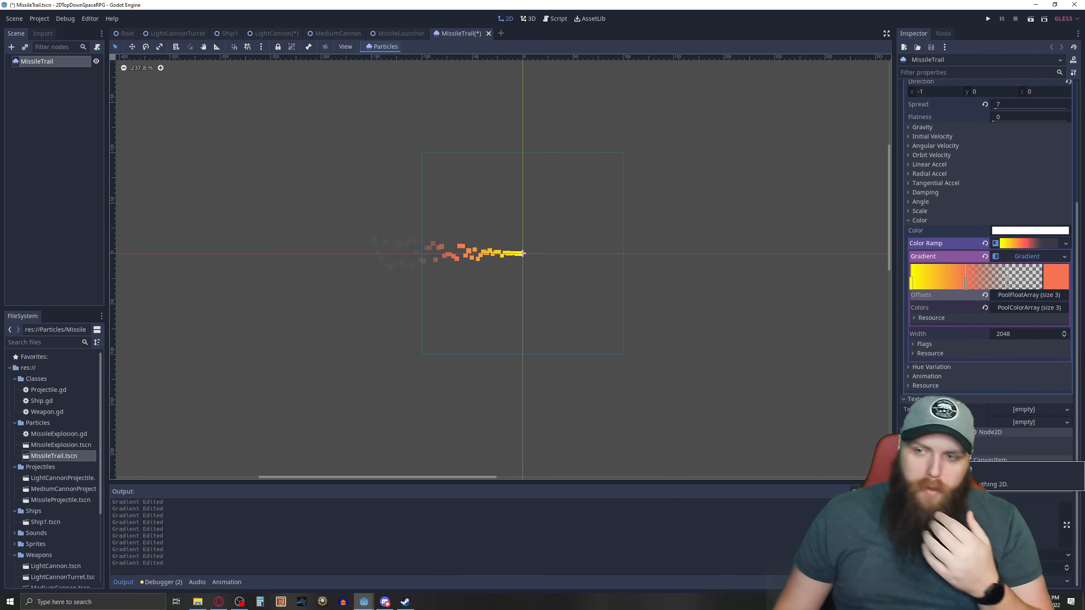
scroll(986, 256, up, 3)
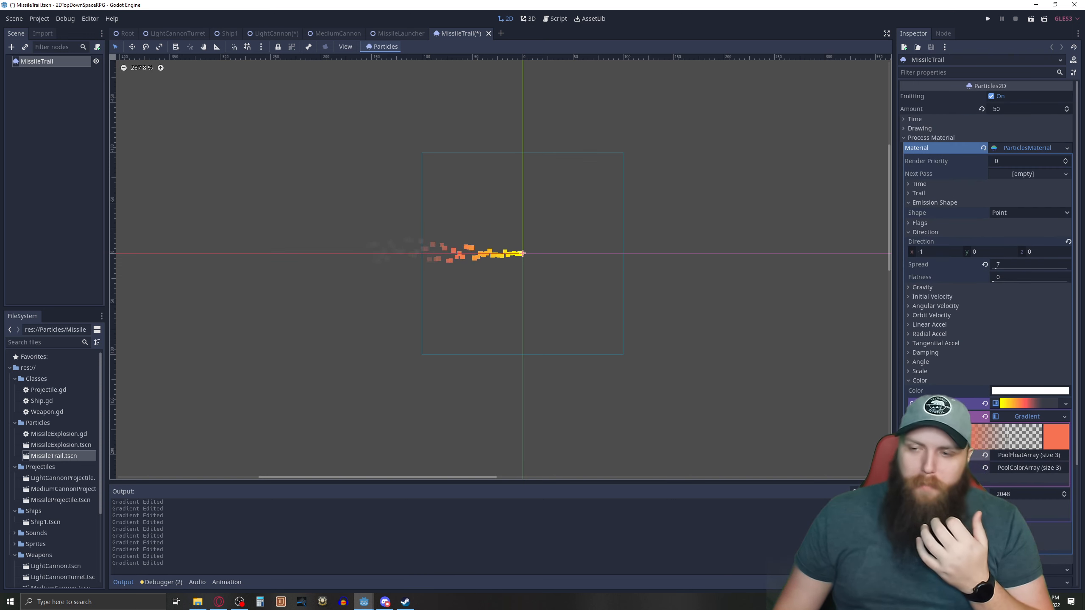
scroll(987, 256, down, 3)
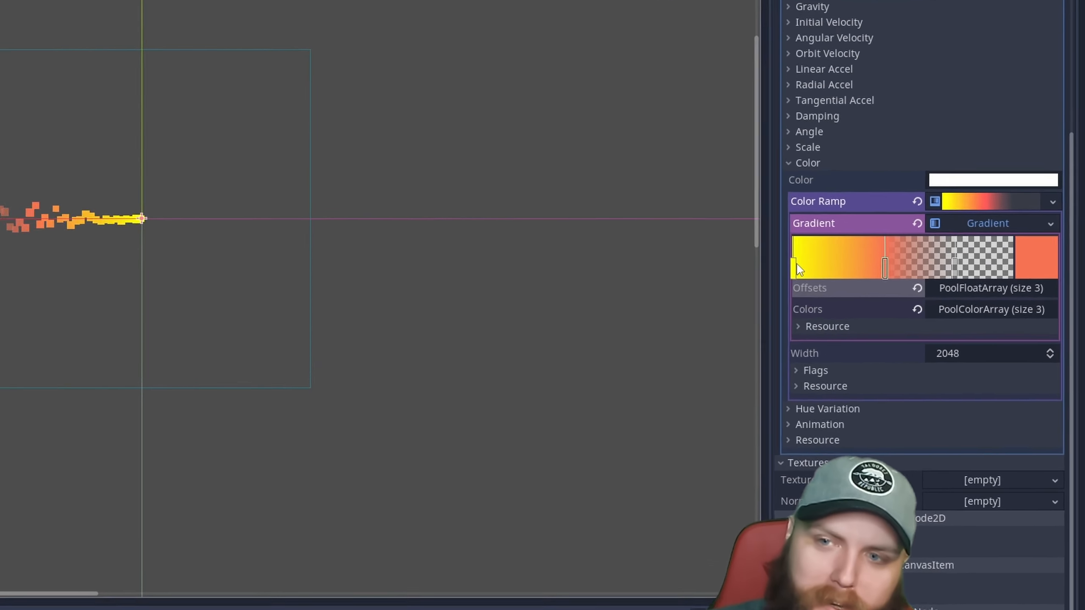
click(912, 283)
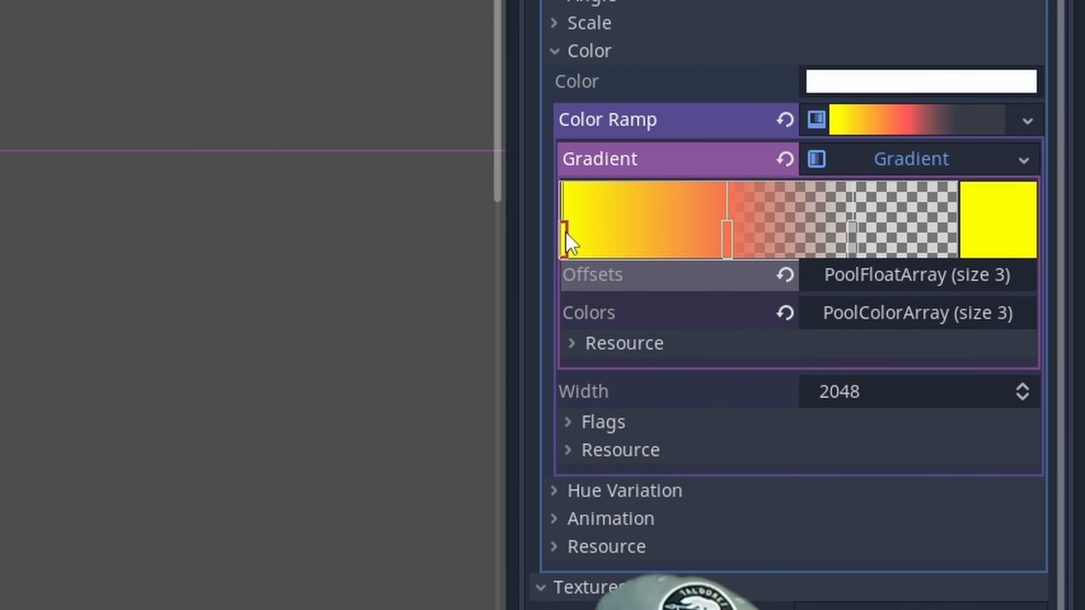
click(728, 242)
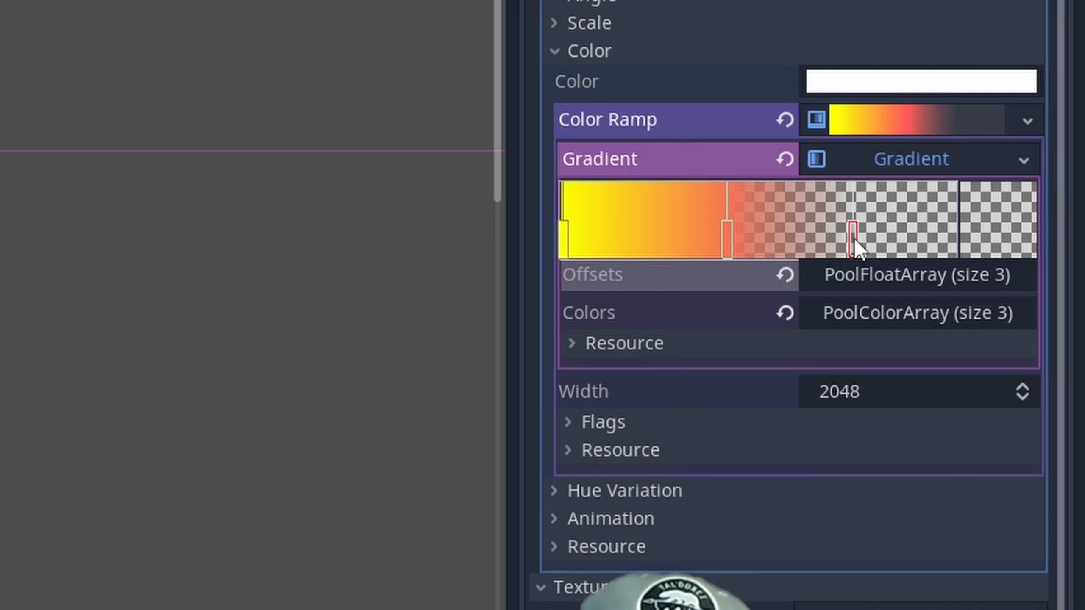
click(927, 237)
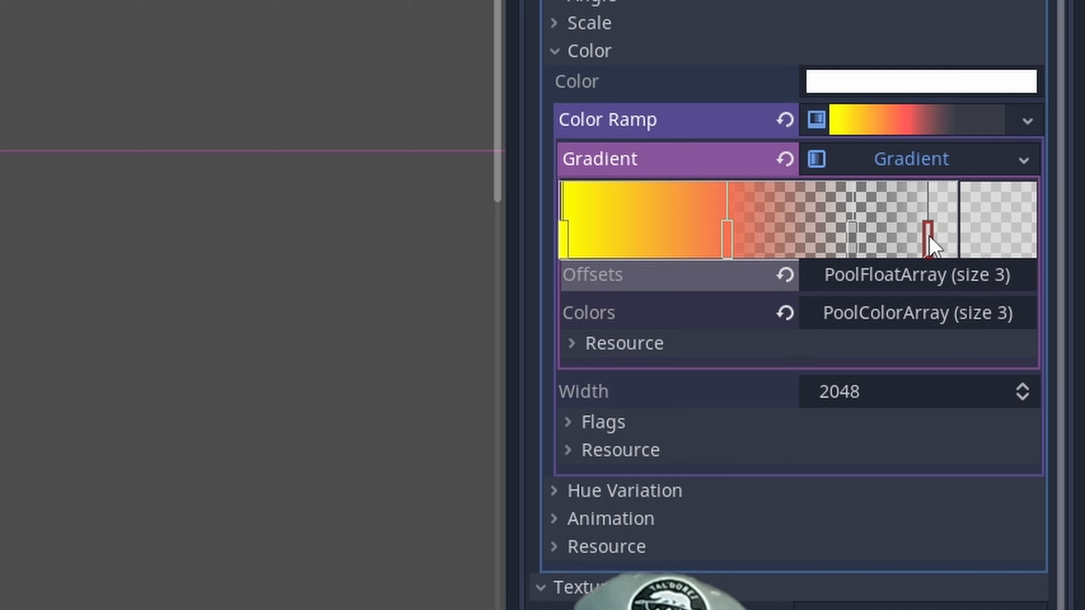
right_click(929, 236)
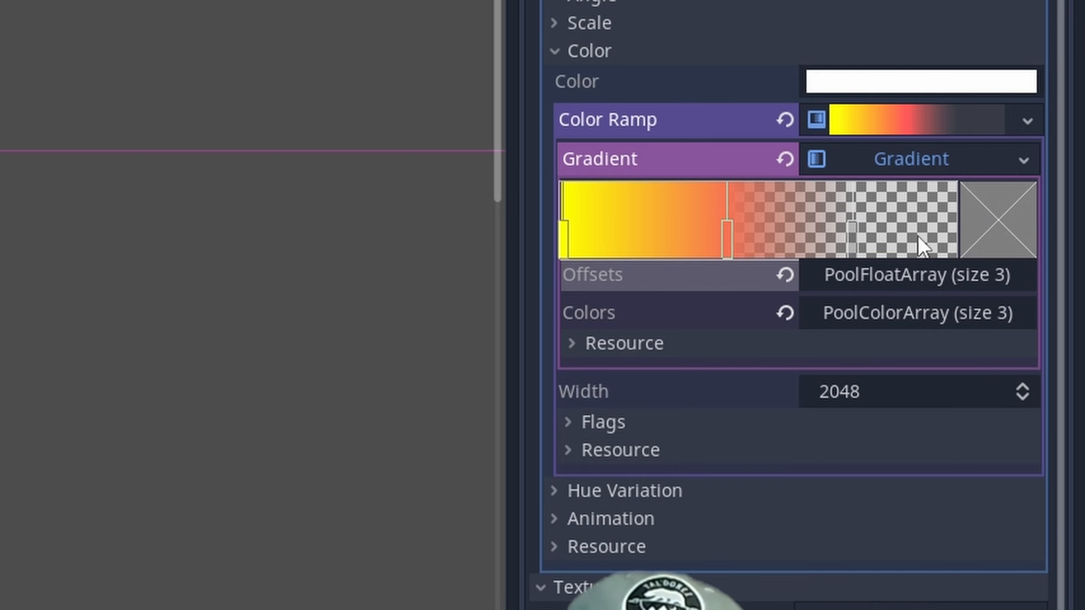
Try moving the orange-red stop close to the gradient's yellow start, and move it back toward the middle.
drag(724, 238, 620, 241)
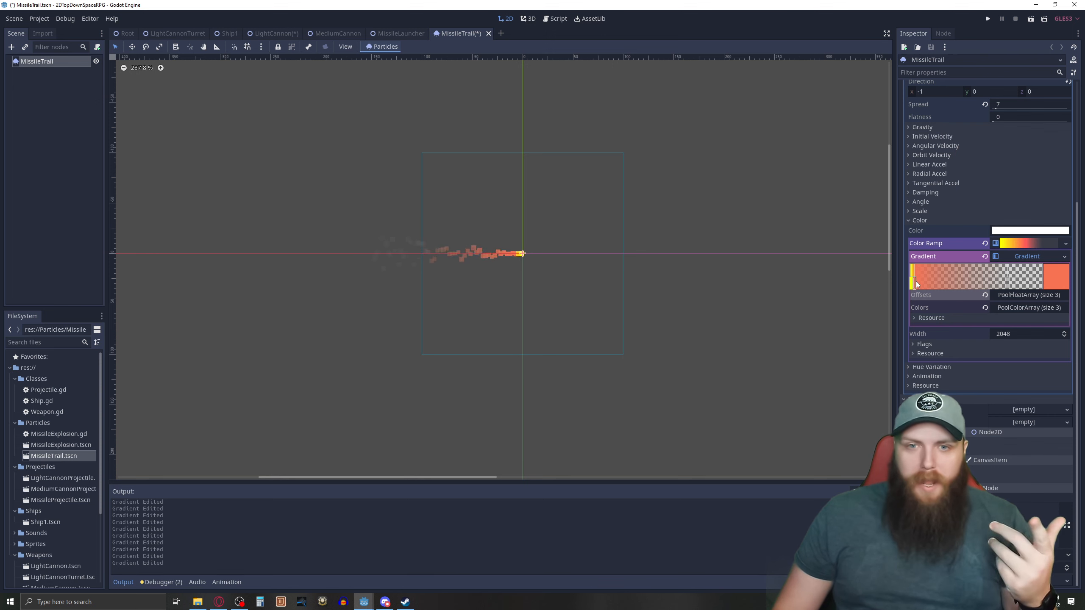
drag(914, 285, 991, 290)
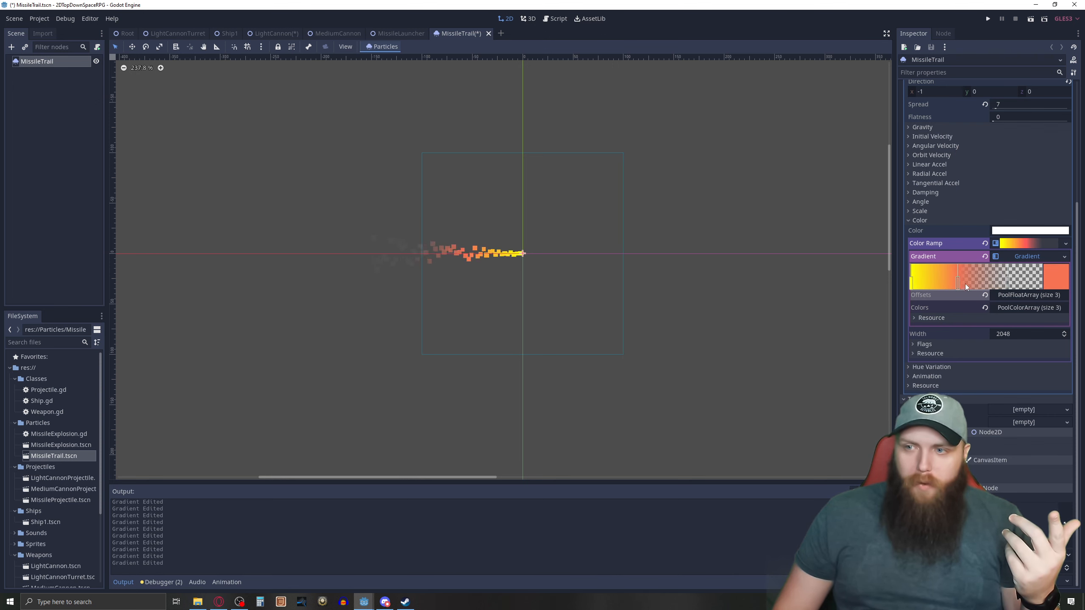
Place the gradient's orange-red stop slightly before the middle of the ramp, and save the missile trail scene.
drag(999, 283, 974, 286)
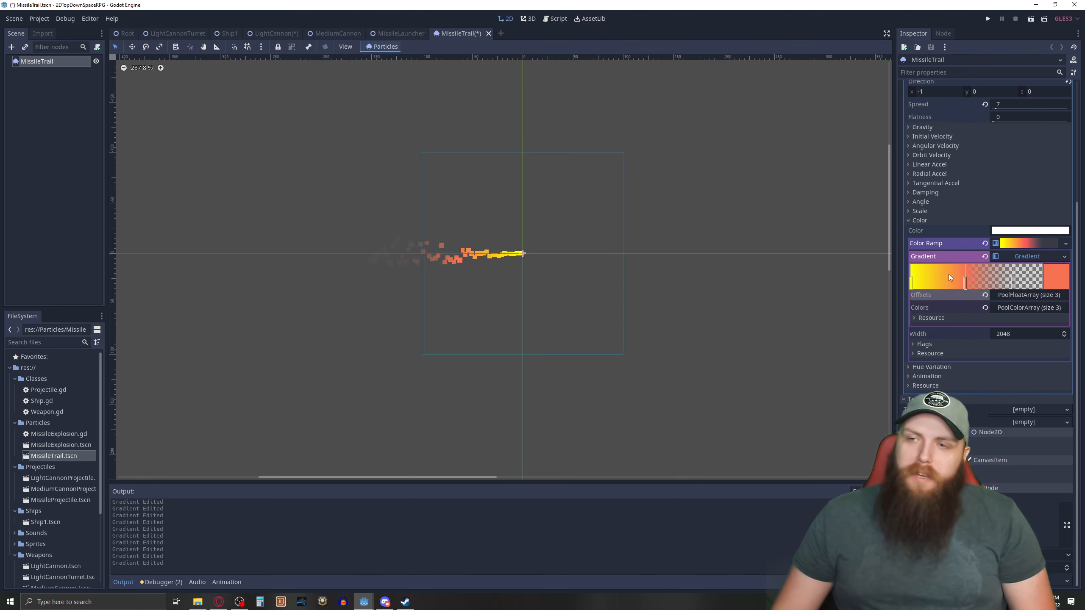
key(ctrl+s)
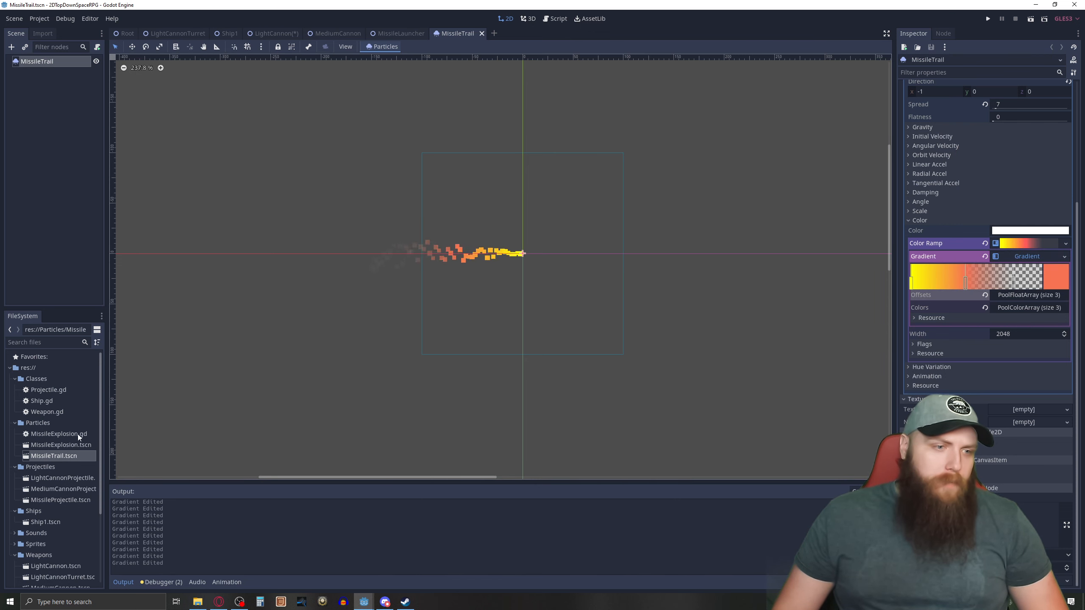
Open the MissileExplosion scene and review its material's direction, spread, gravity and initial velocity settings.
double_click(60, 445)
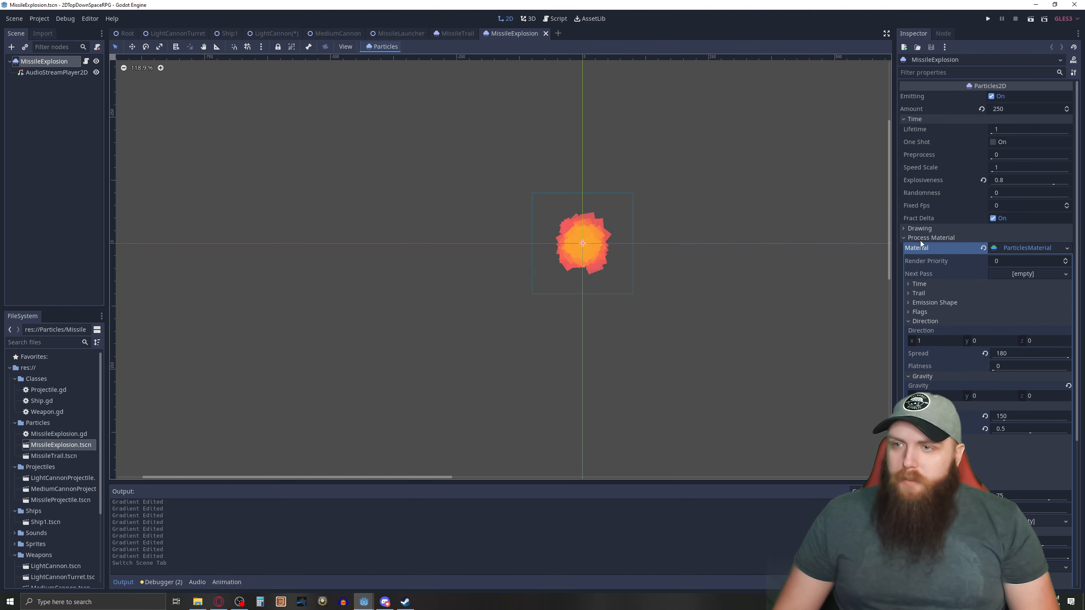
scroll(920, 242, down, 3)
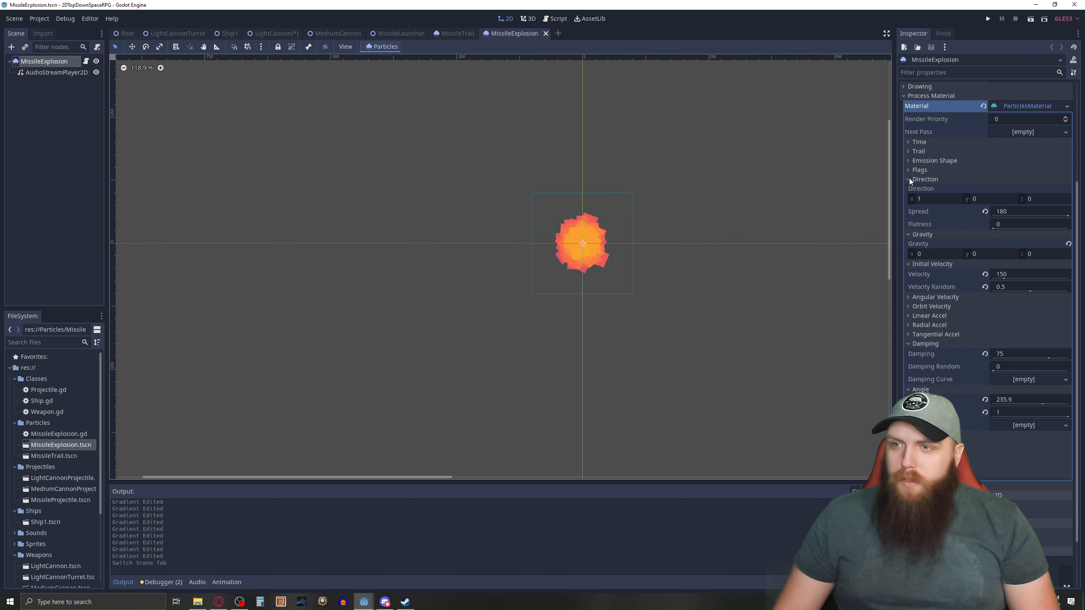
click(1008, 212)
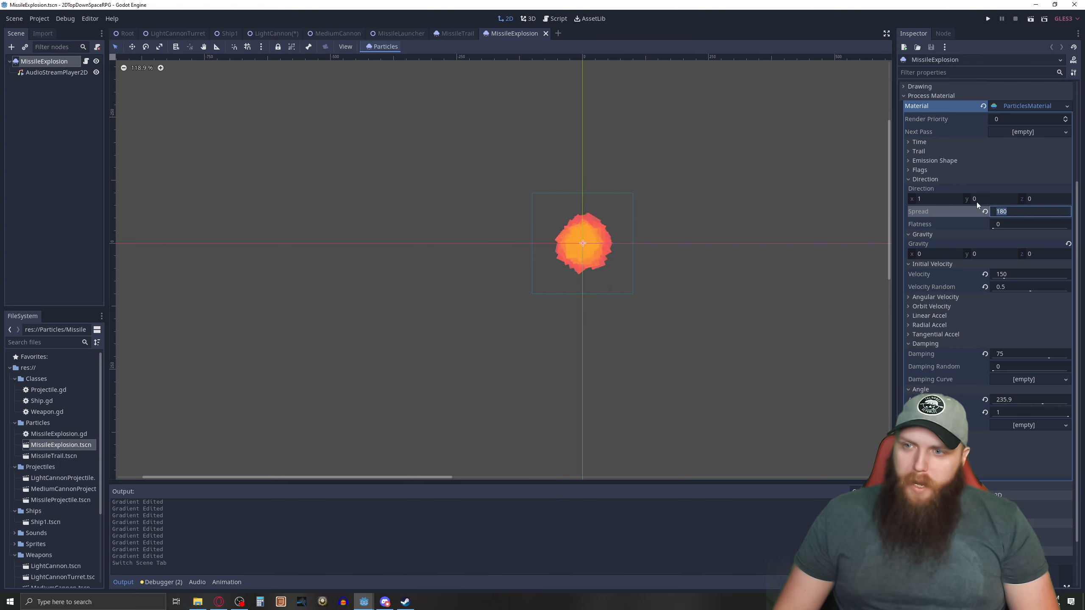
click(908, 179)
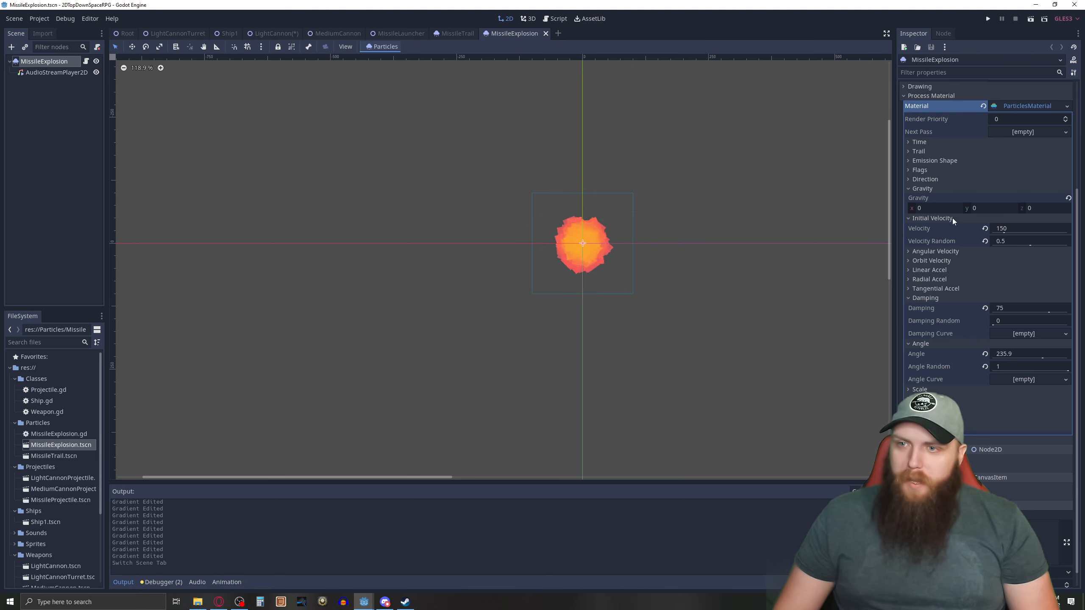
click(908, 218)
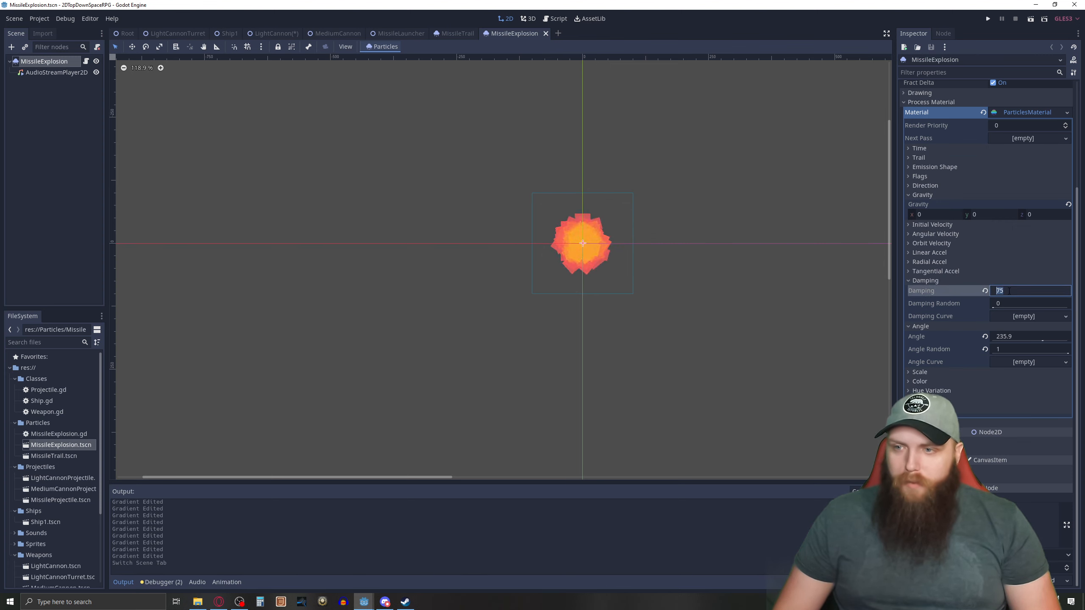
Try a damping of 0 and a flatness of 1 on the explosion particles, restoring damping to 75 and flatness to 0.
text(0)
key(Return)
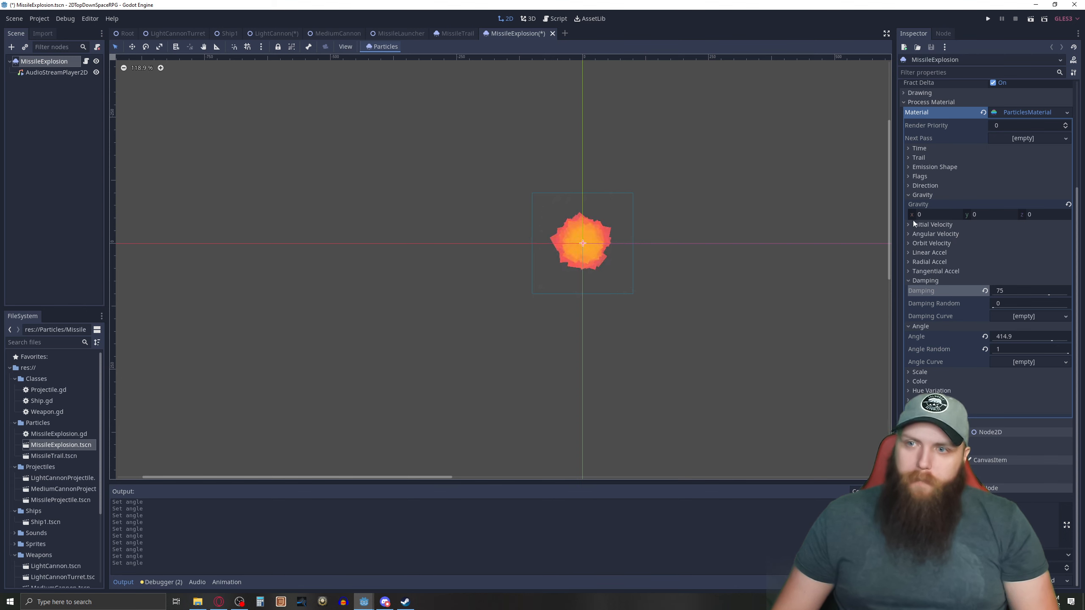
click(908, 186)
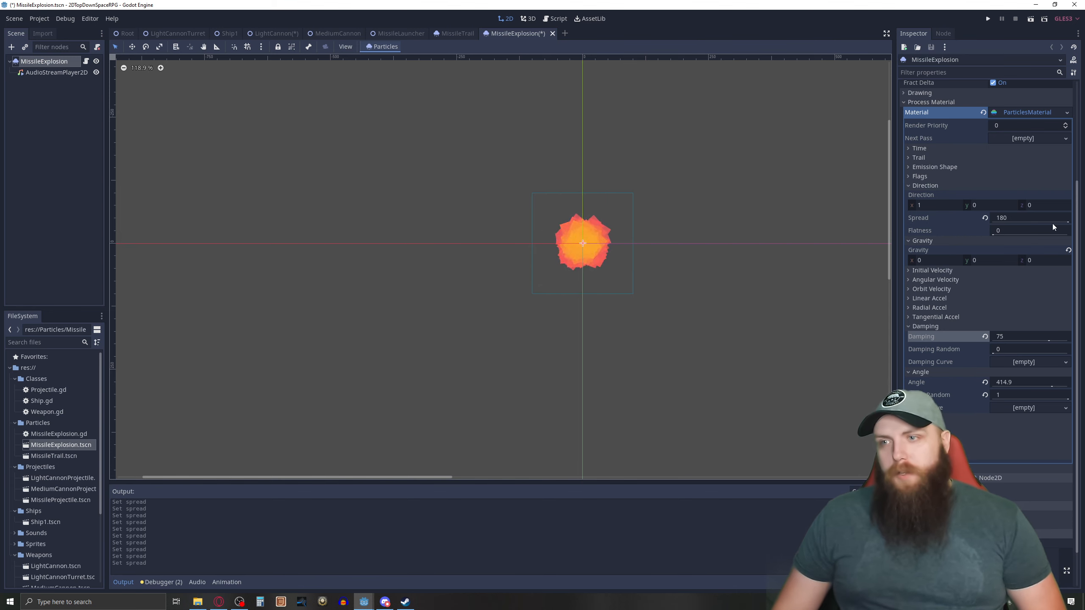
drag(1004, 231, 1024, 235)
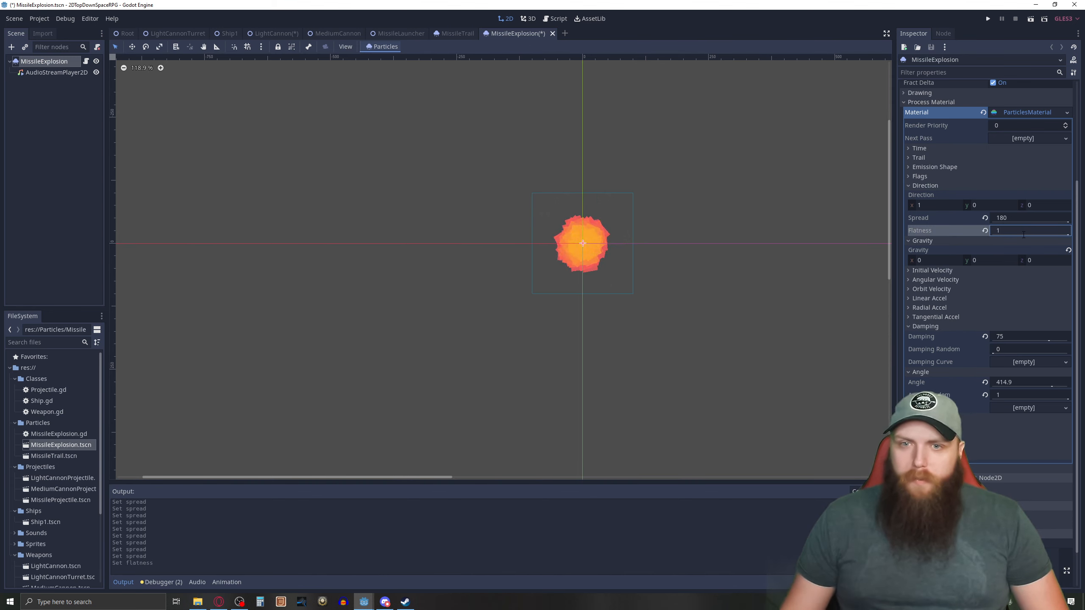
text(0)
key(Return)
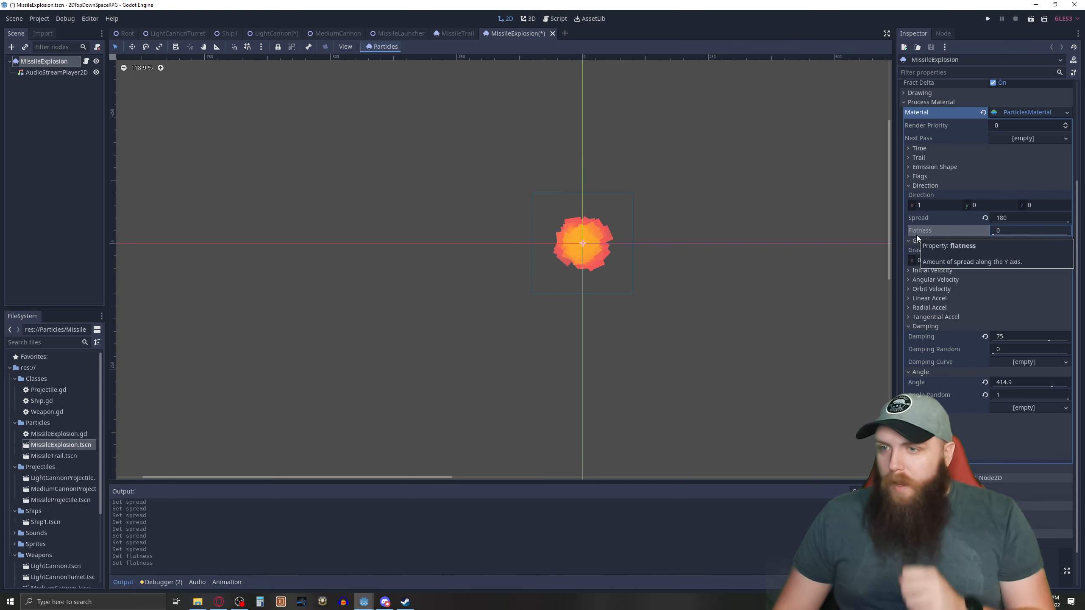
Examine the explosion material's color ramp gradient and the types offered for the particle texture, leaving the texture empty.
scroll(945, 323, down, 1)
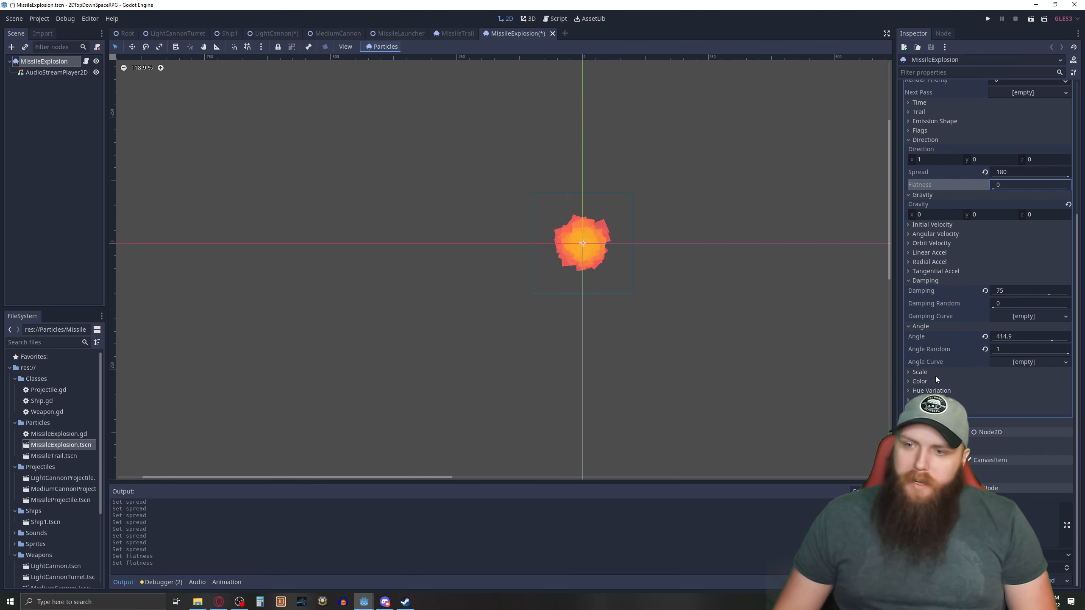
click(907, 383)
scroll(918, 380, down, 2)
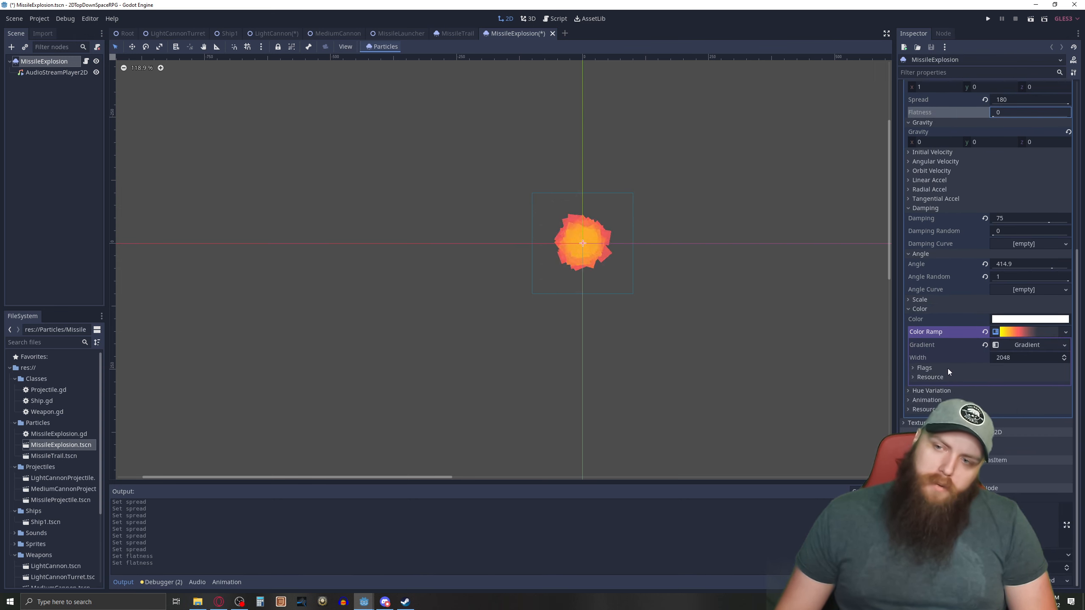
click(1030, 344)
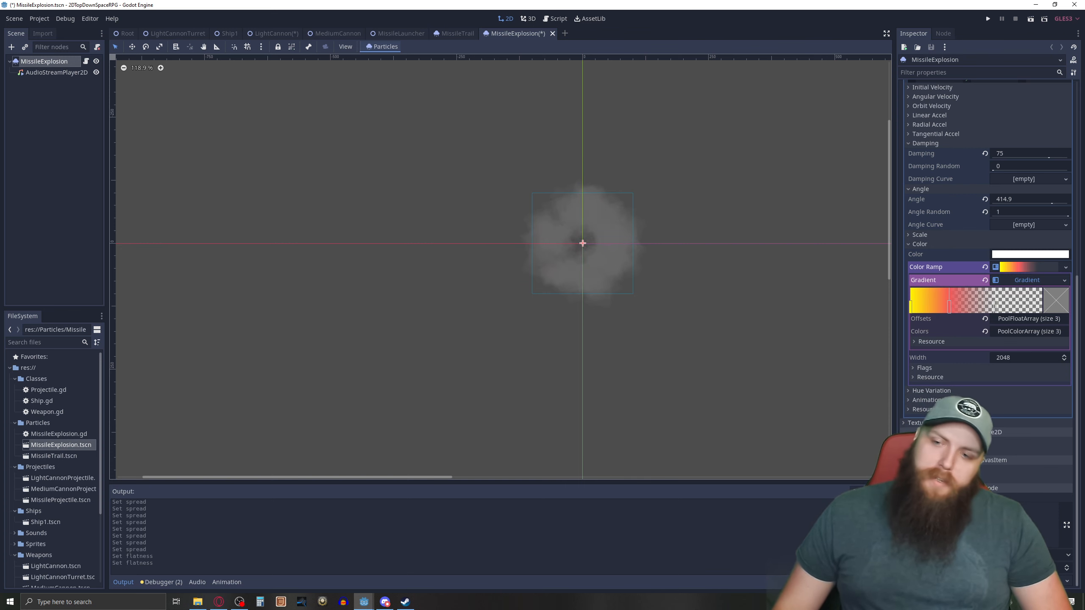
click(905, 425)
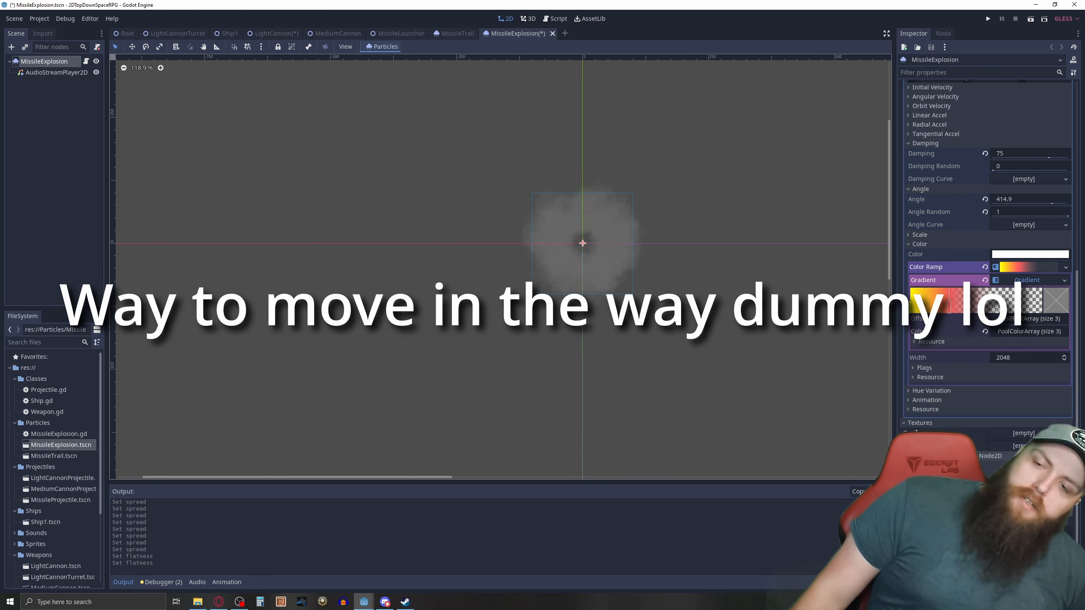
click(1020, 433)
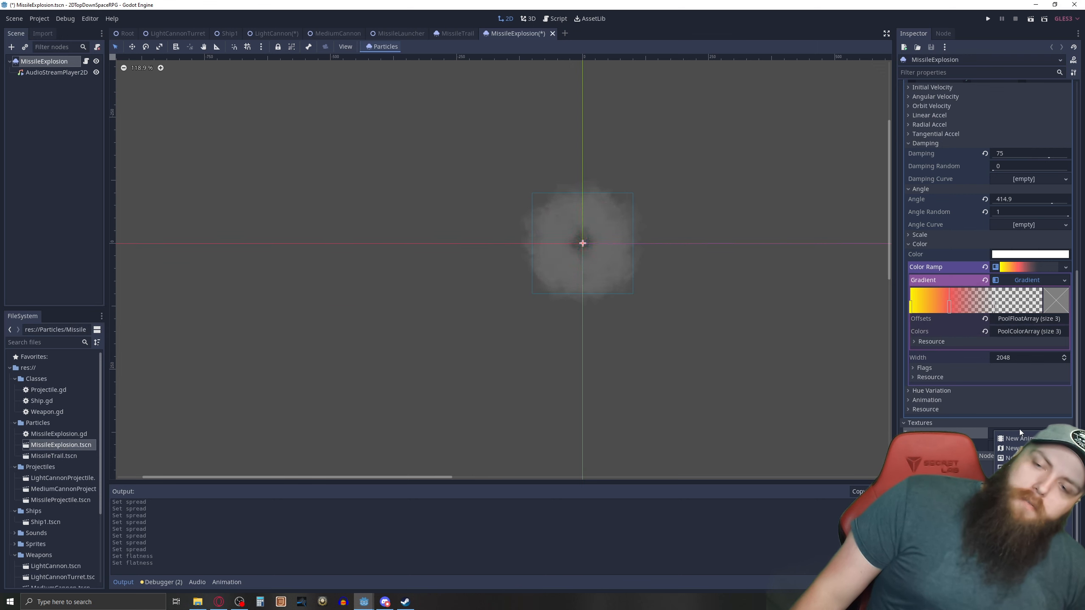
click(846, 367)
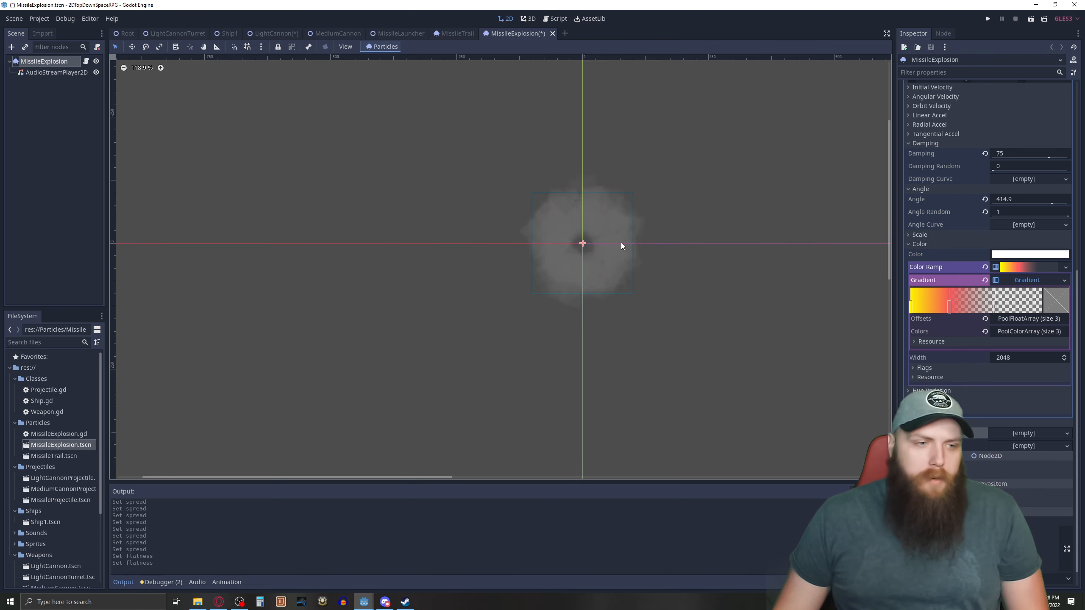
Inspect the settings of the explosion scene's AudioStreamPlayer2D node.
click(40, 423)
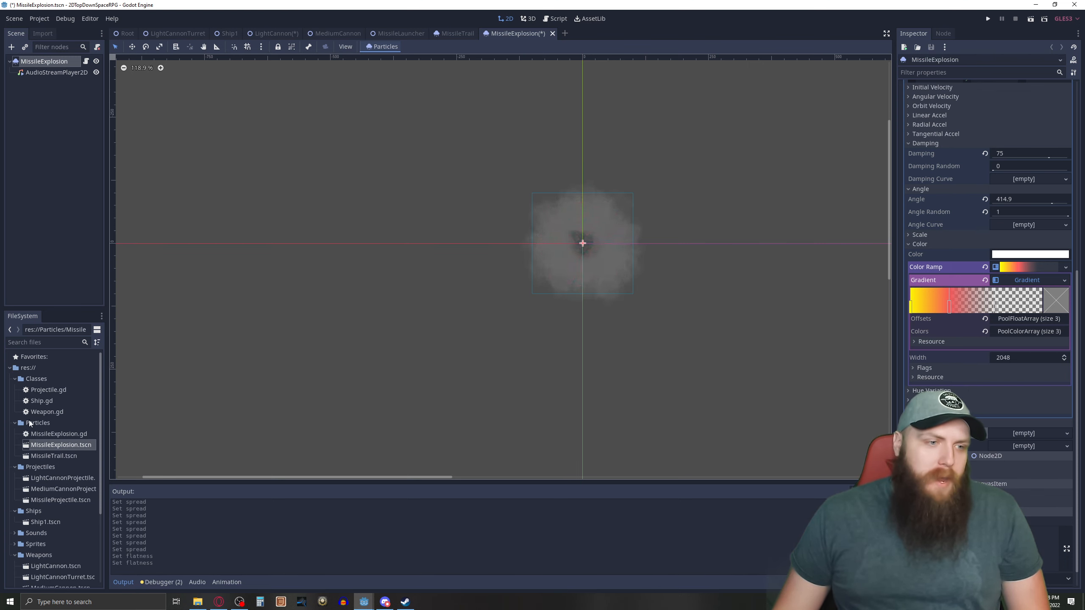
click(50, 455)
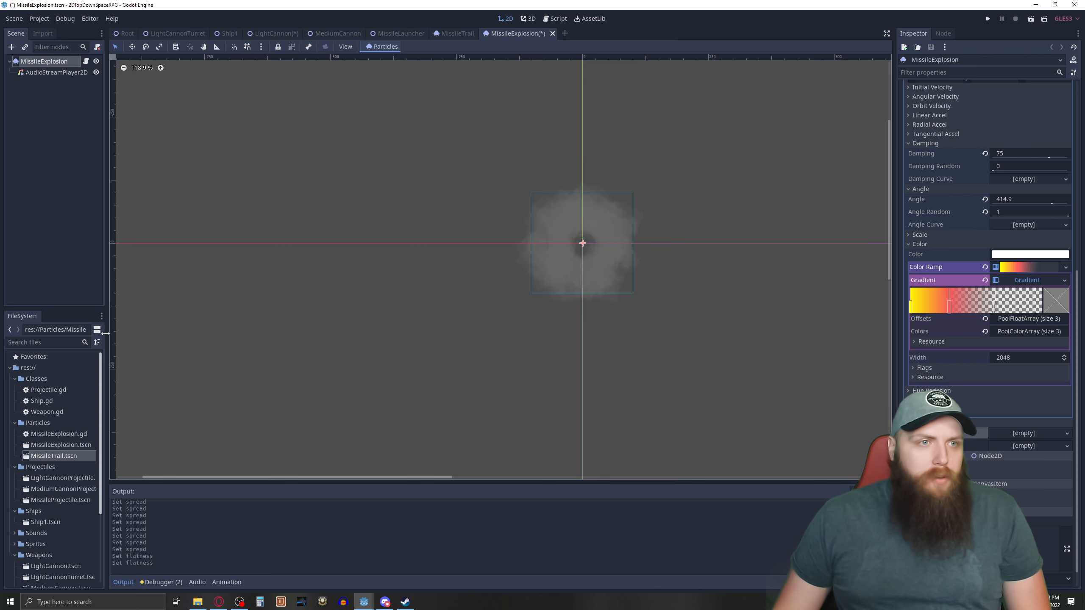
click(45, 72)
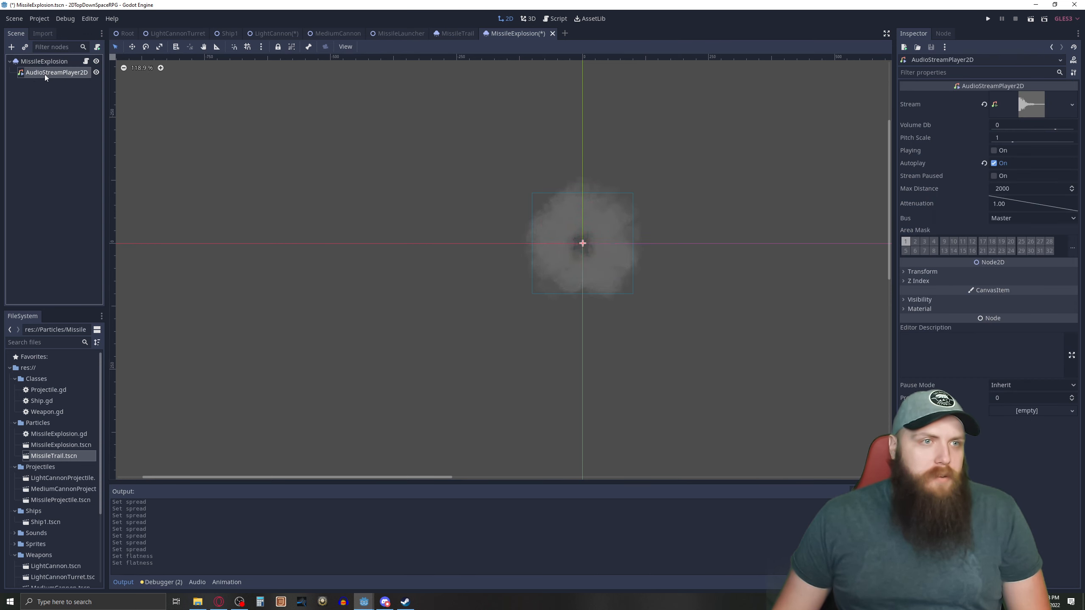
Open the MissileExplosion.gd script and examine the one_shot and local_coords assignments in its _ready function.
click(86, 61)
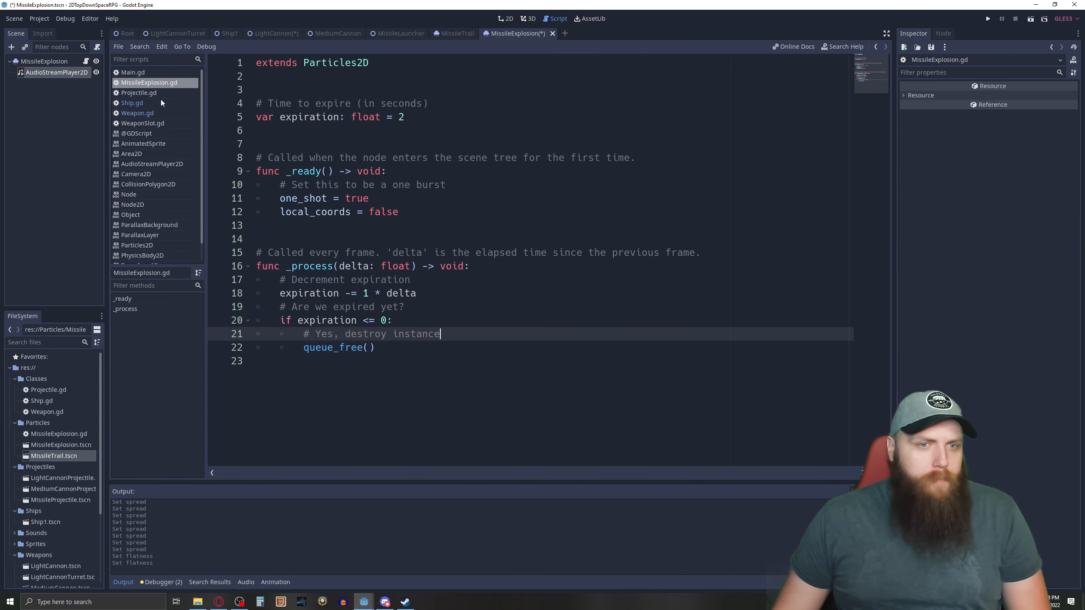
drag(405, 215, 292, 188)
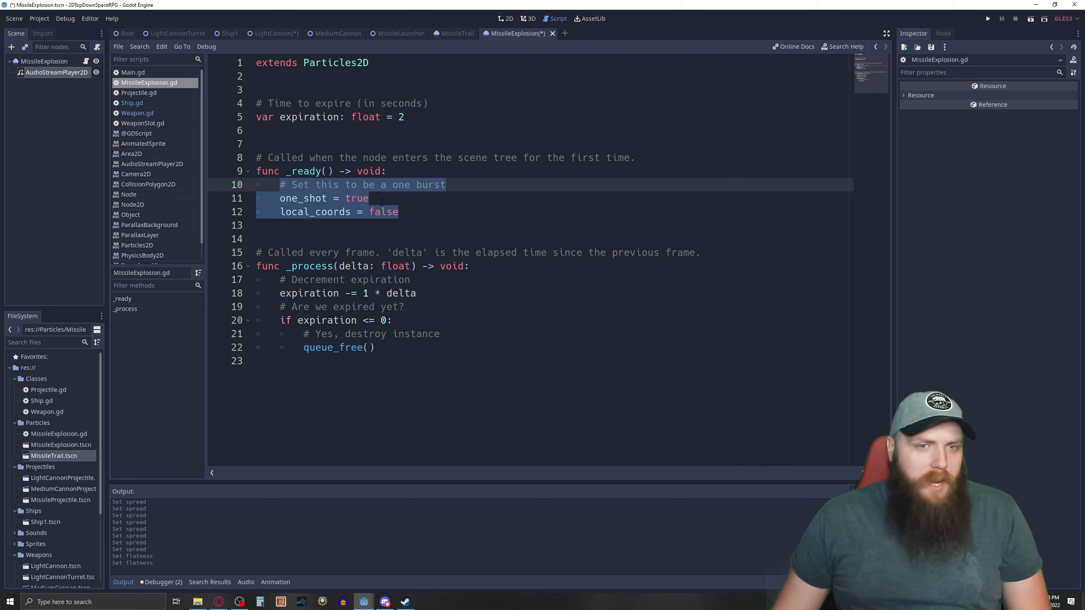
click(382, 199)
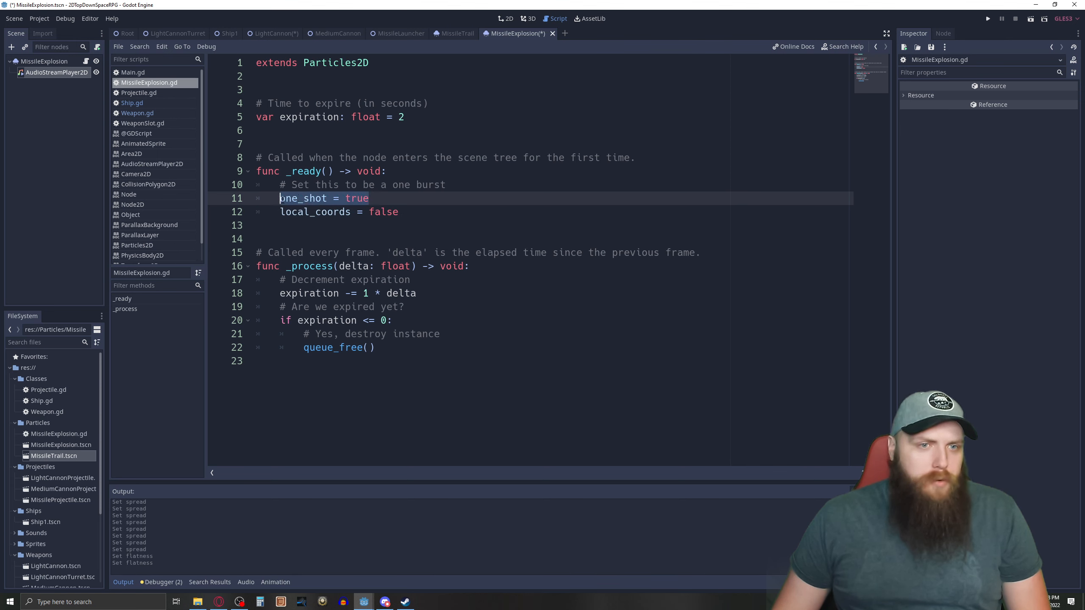
drag(401, 213, 351, 212)
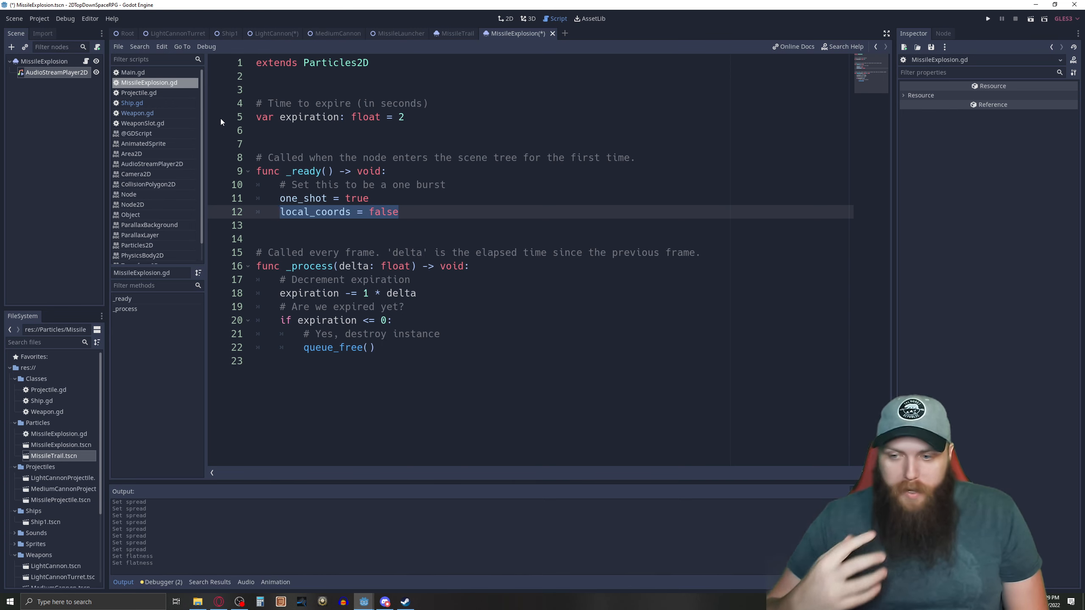
Open Projectile.gd and highlight the two exported PackedScene variables for the optional particle effects.
click(54, 61)
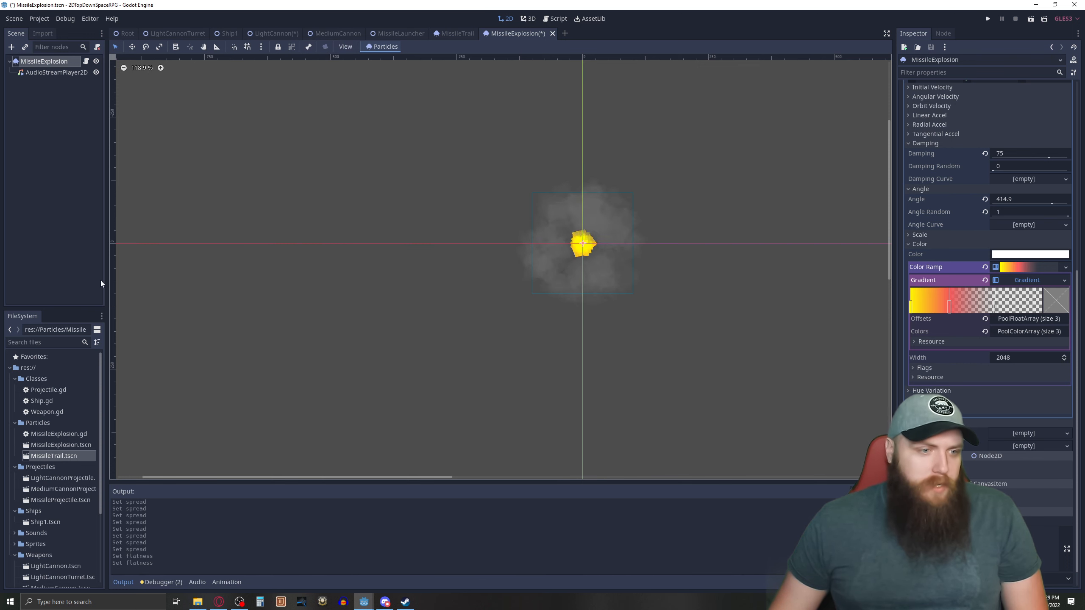
double_click(38, 390)
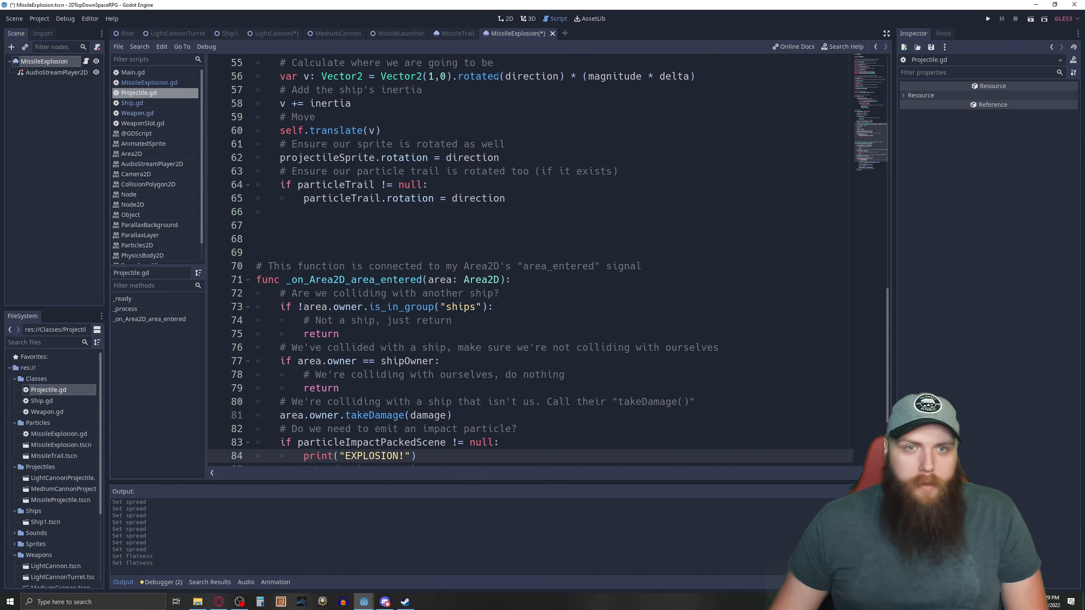
scroll(479, 233, up, 13)
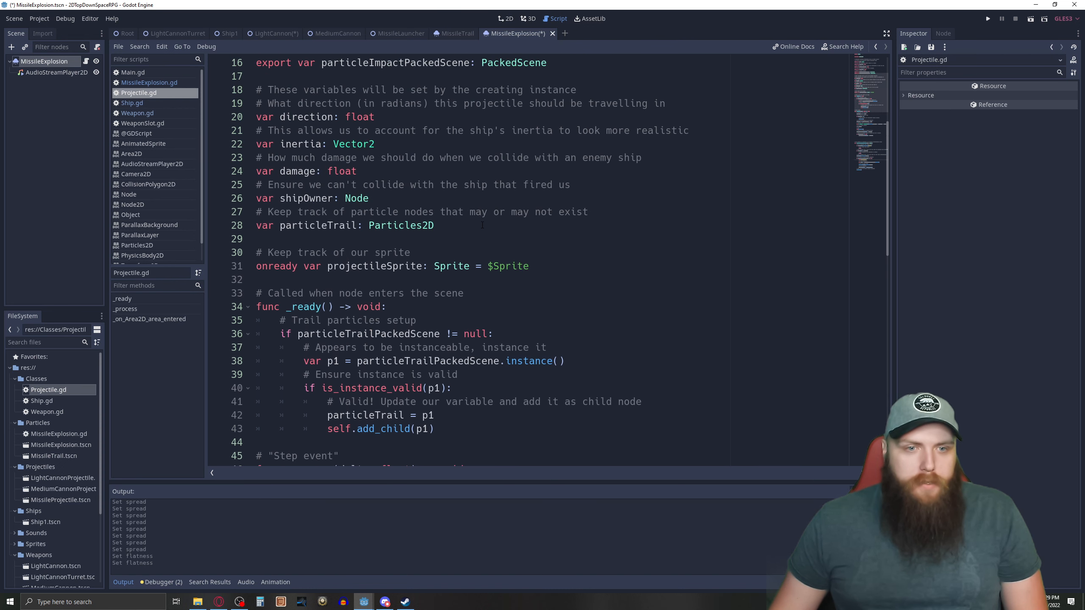
scroll(483, 225, down, 1)
scroll(418, 270, up, 6)
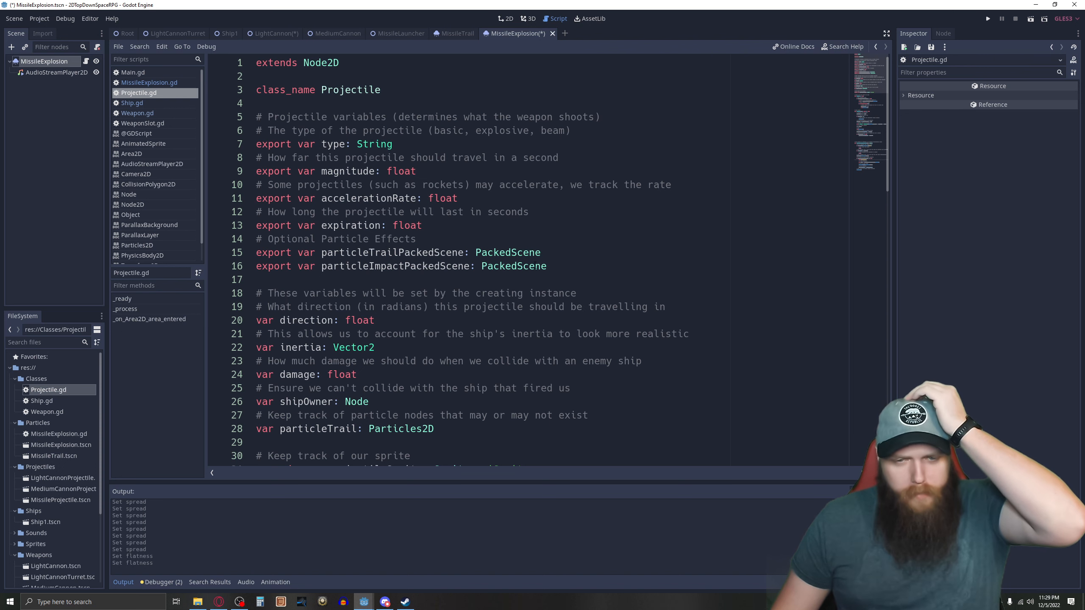
drag(549, 266, 256, 253)
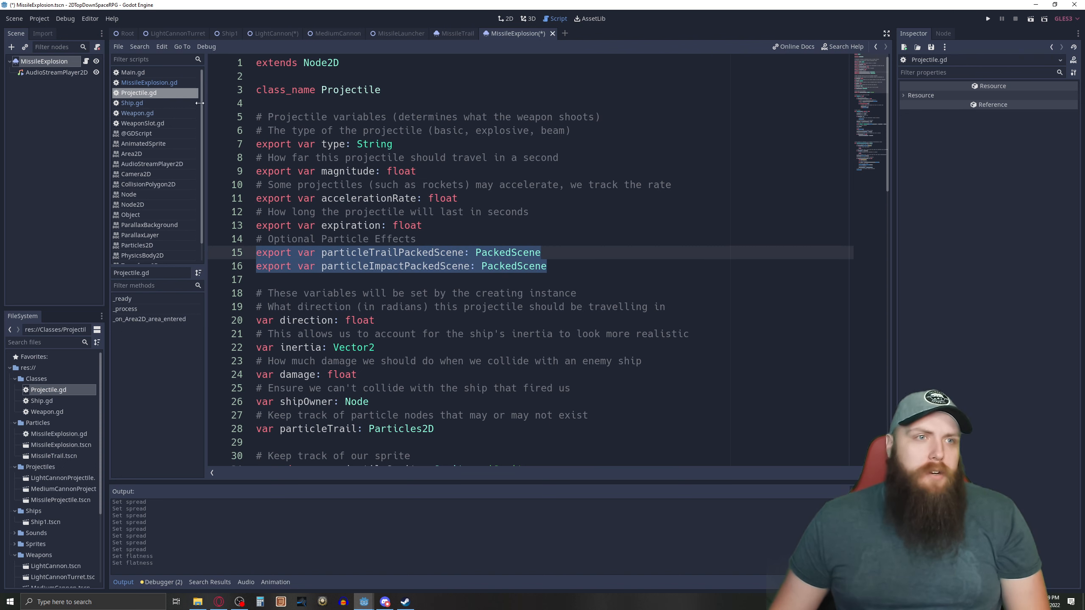
Open the MissileProjectile scene and compare its particle scene properties with the particleTrailPackedScene and particleImpactPackedScene variables in Projectile.gd.
click(506, 18)
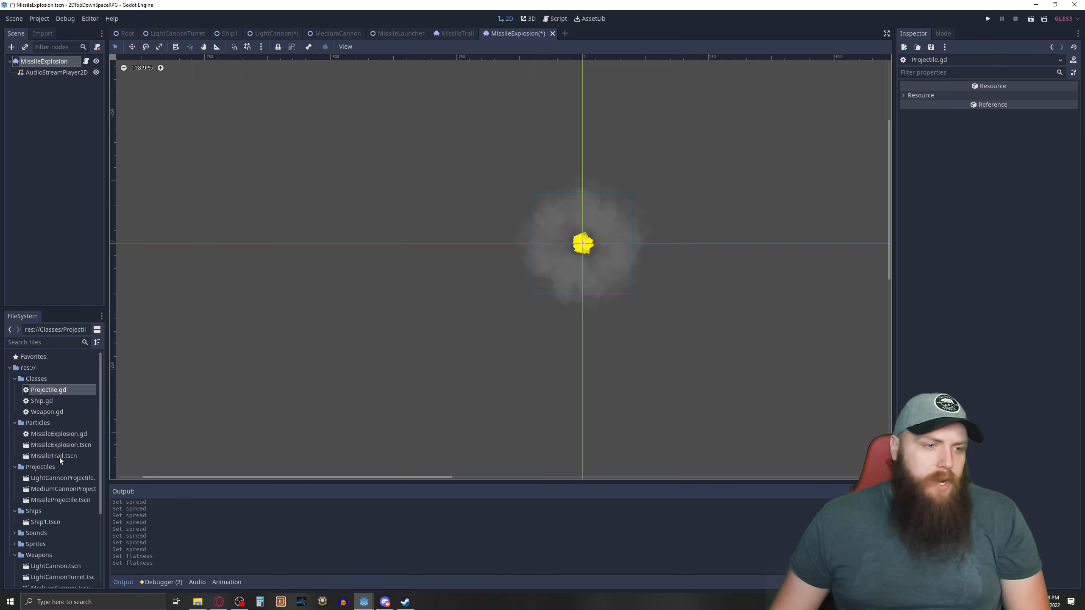
double_click(56, 499)
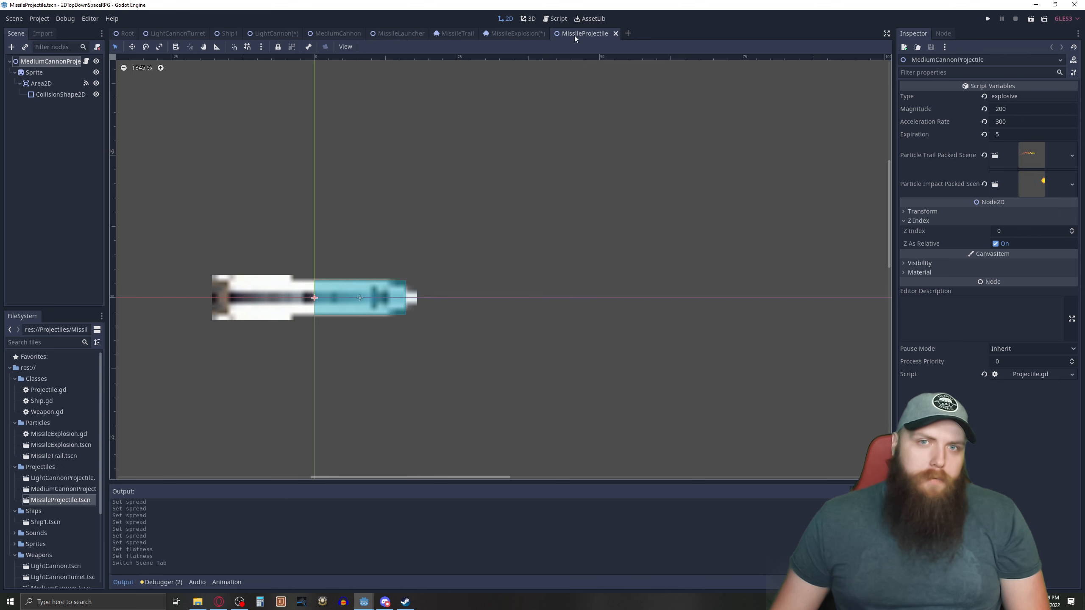
click(547, 20)
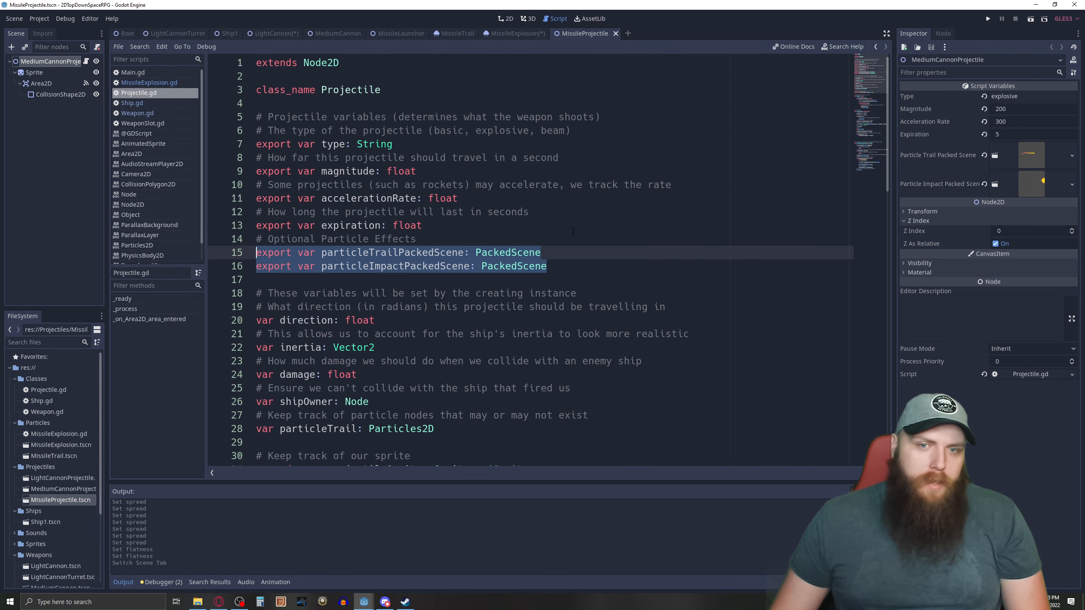
click(564, 269)
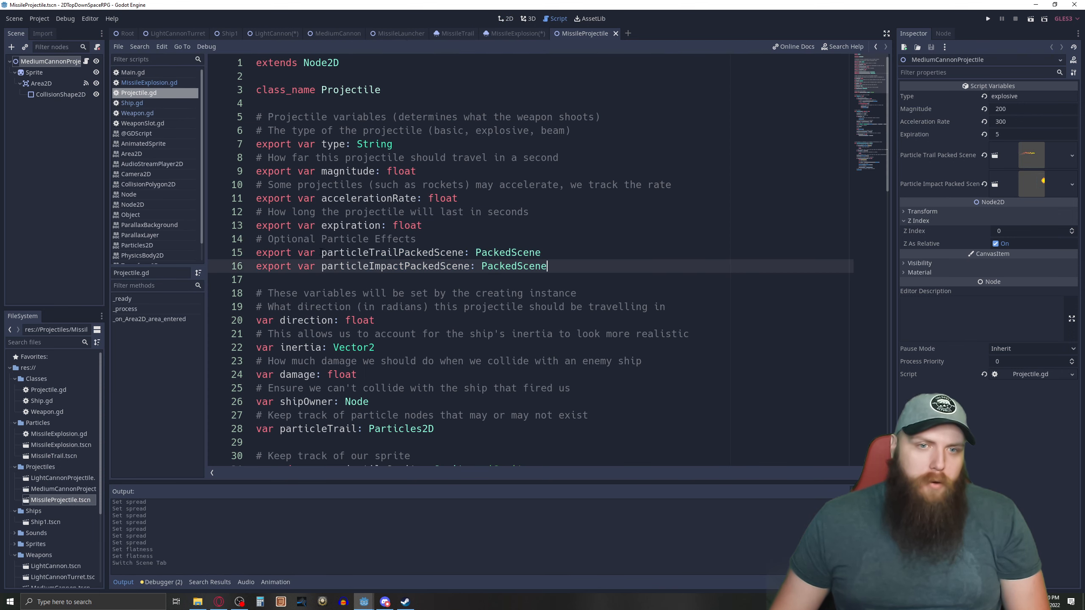
drag(321, 253, 457, 255)
drag(322, 267, 404, 266)
scroll(602, 257, down, 1)
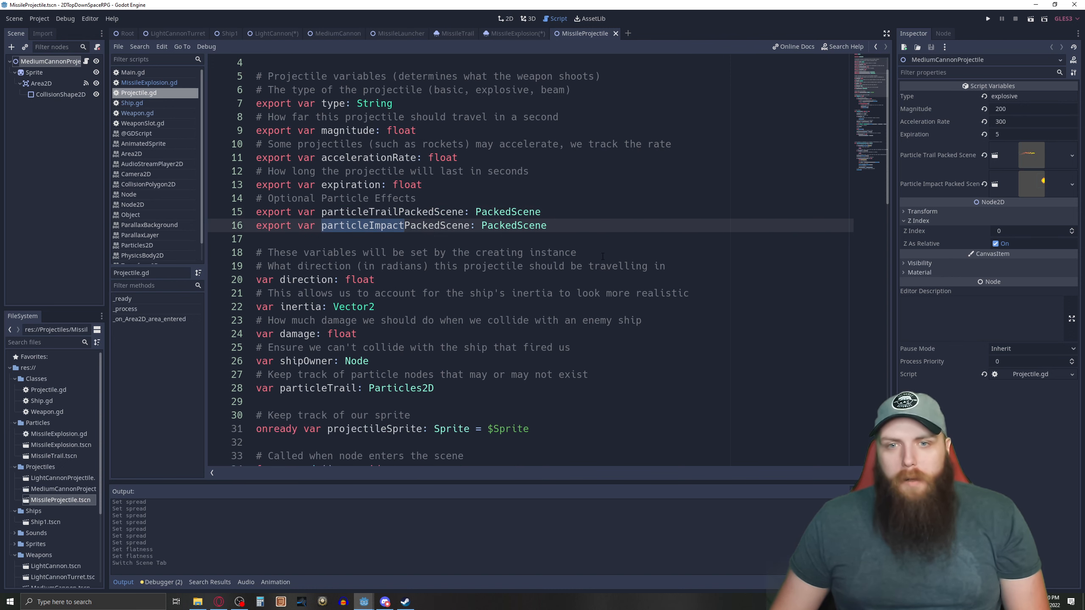